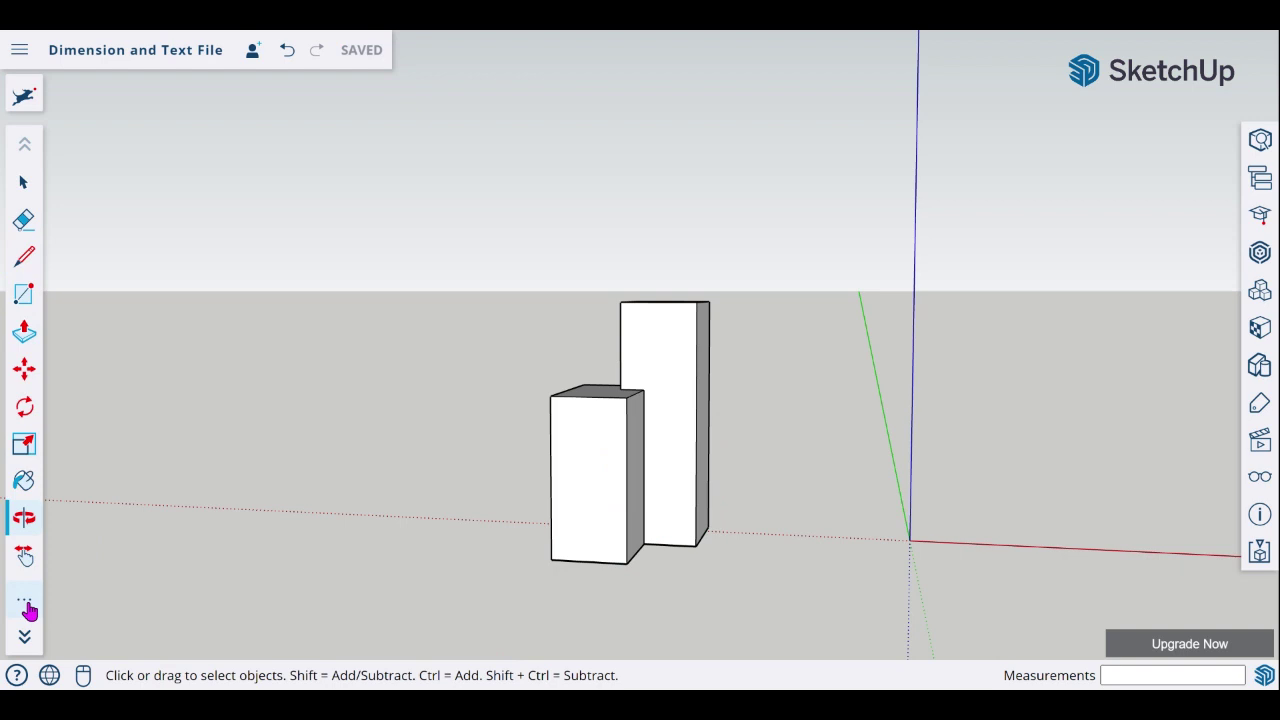
- Dimension the full height of the tall box along its rear vertical edge, placing the dimension beside the box
left_click(25, 603)
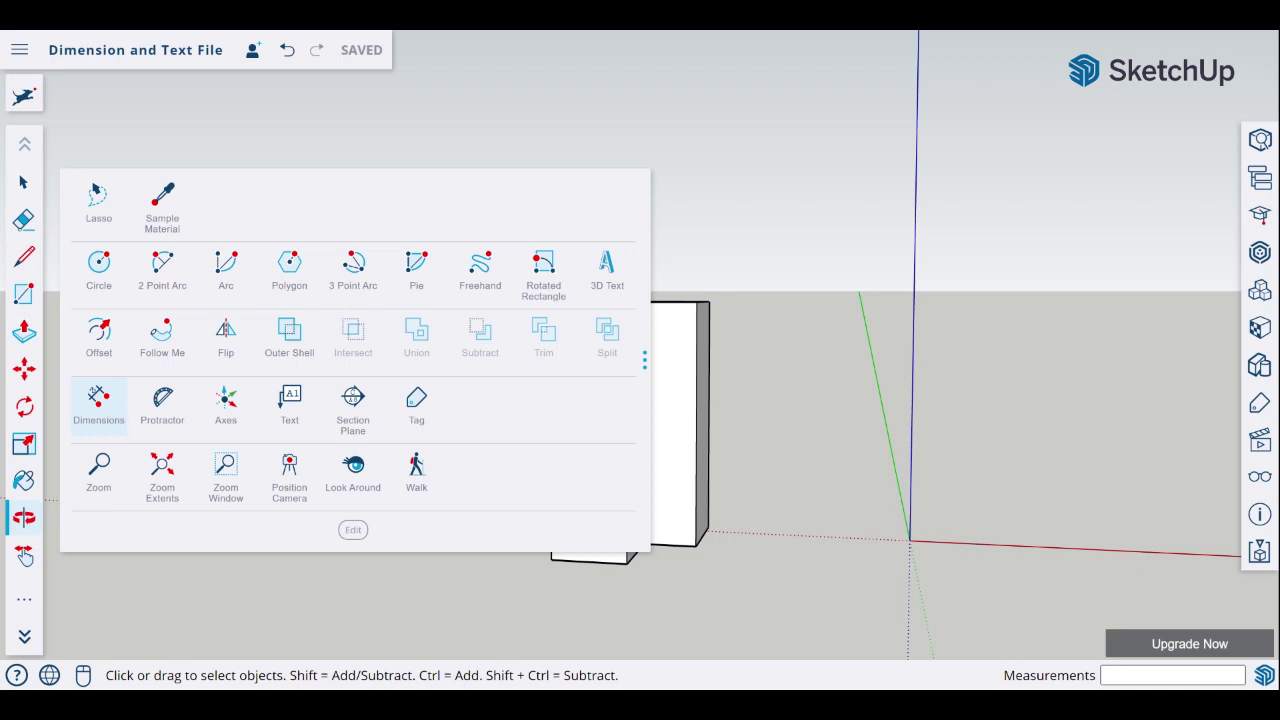
left_click(93, 410)
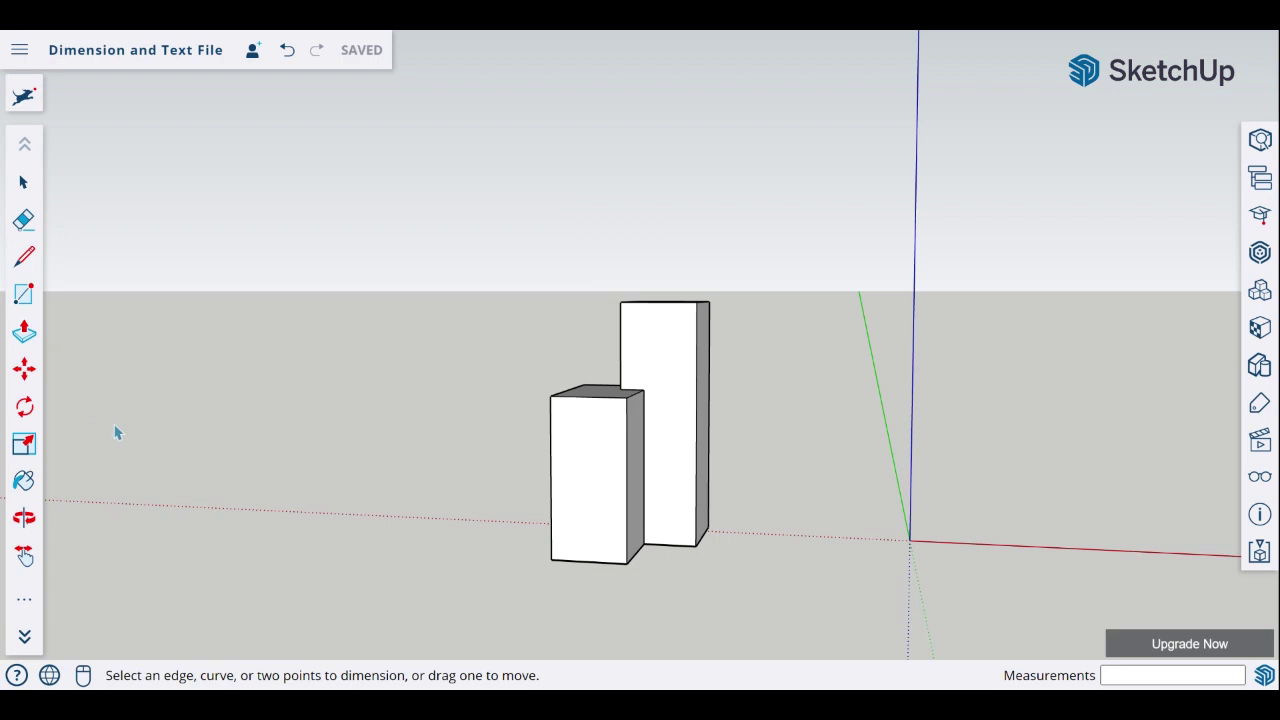
left_click(709, 301)
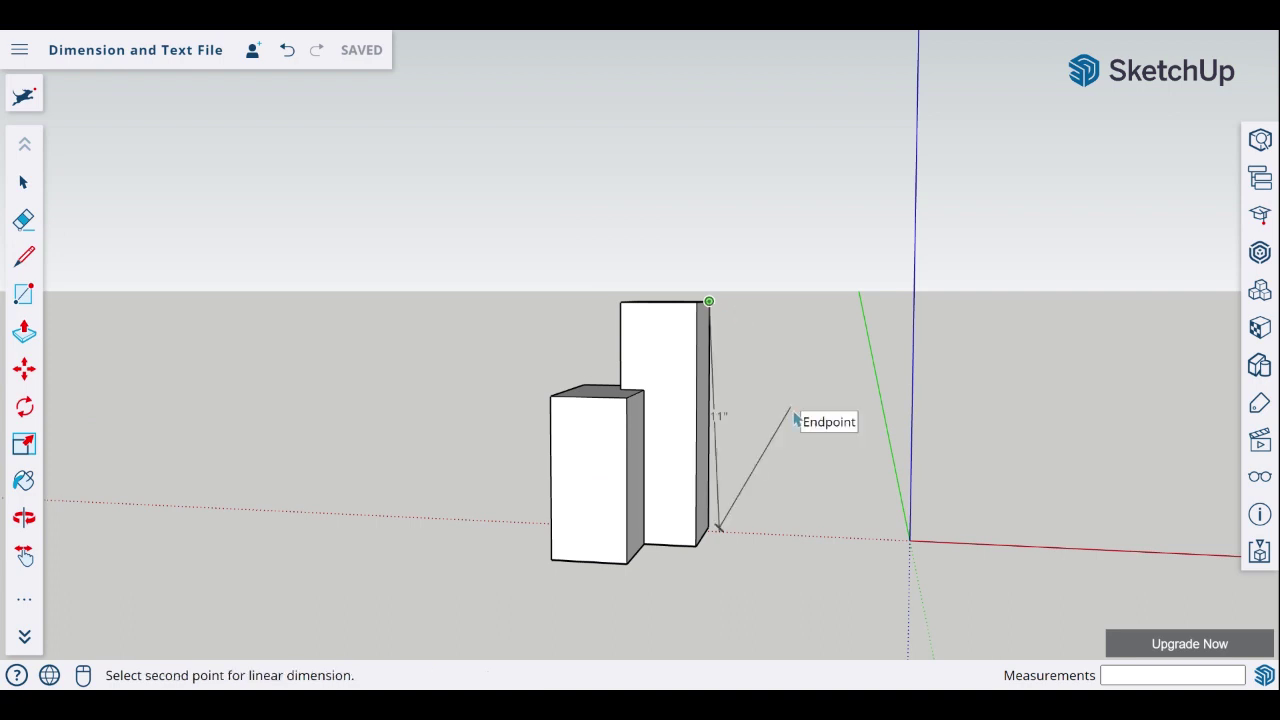
left_click(708, 527)
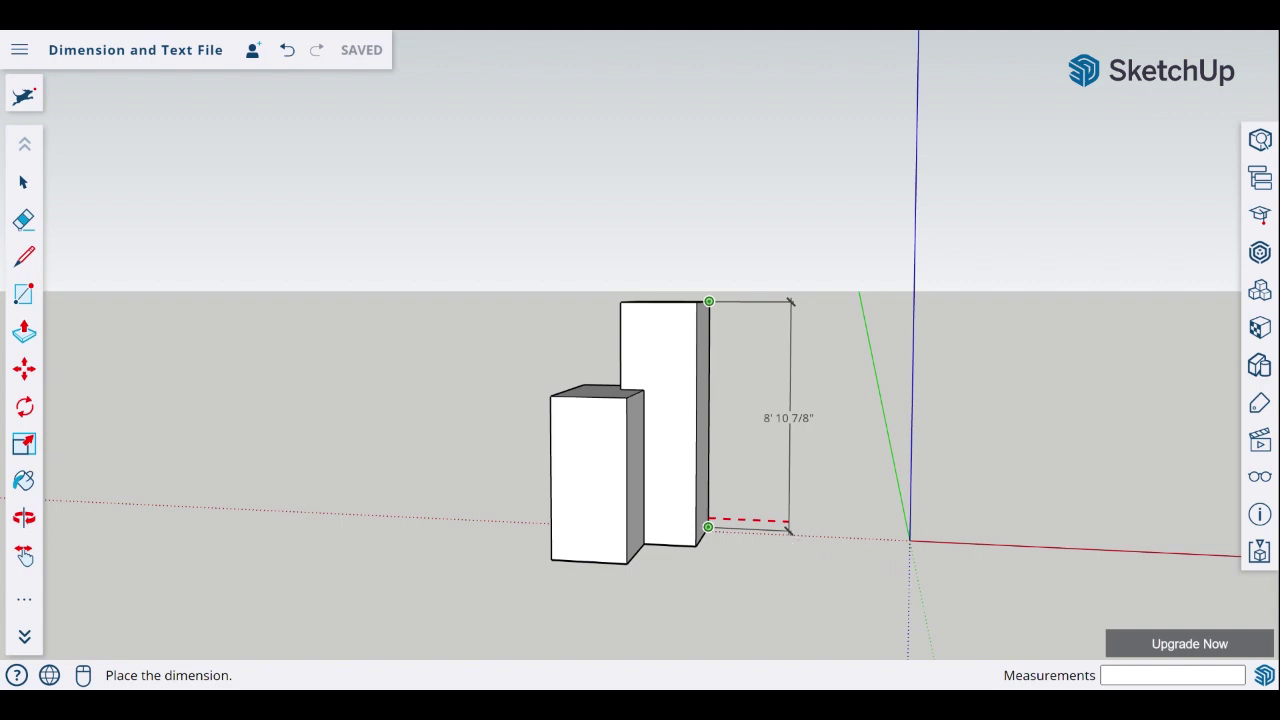
left_click(791, 532)
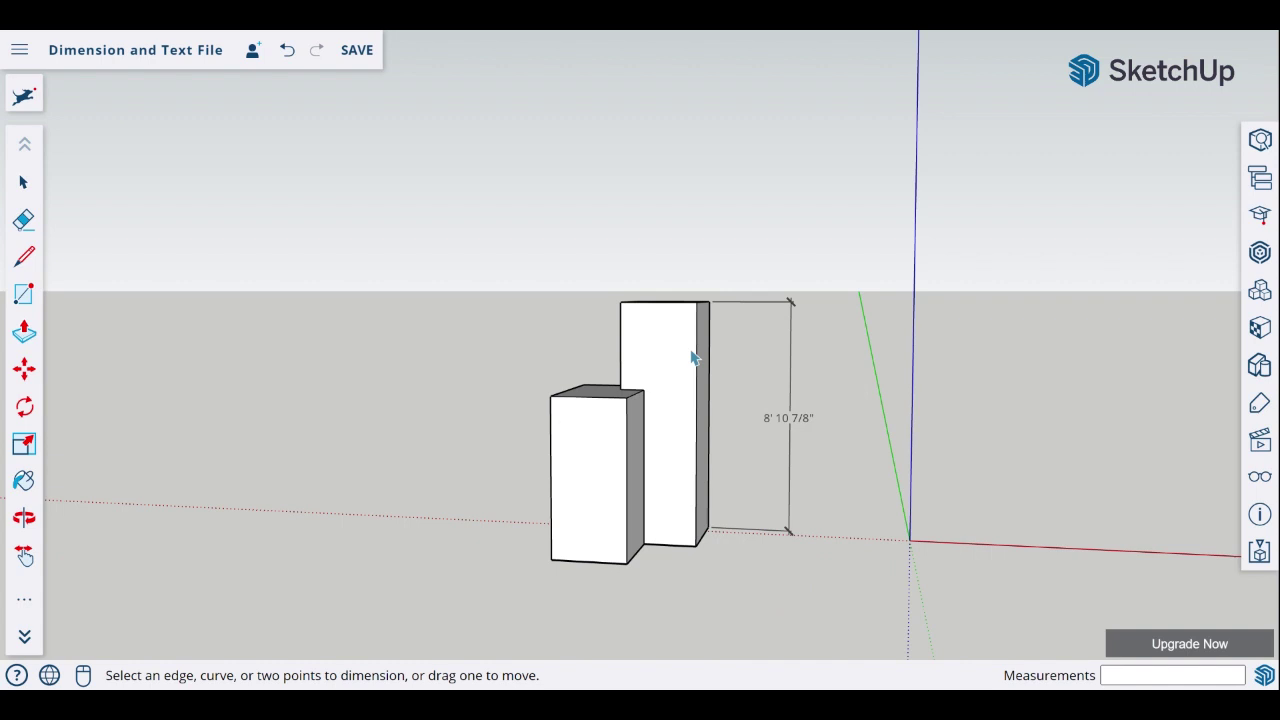
- Dimension the shorter box's front vertical edge from its top corner to its midpoint, placing the dimension beside the box
left_click(627, 399)
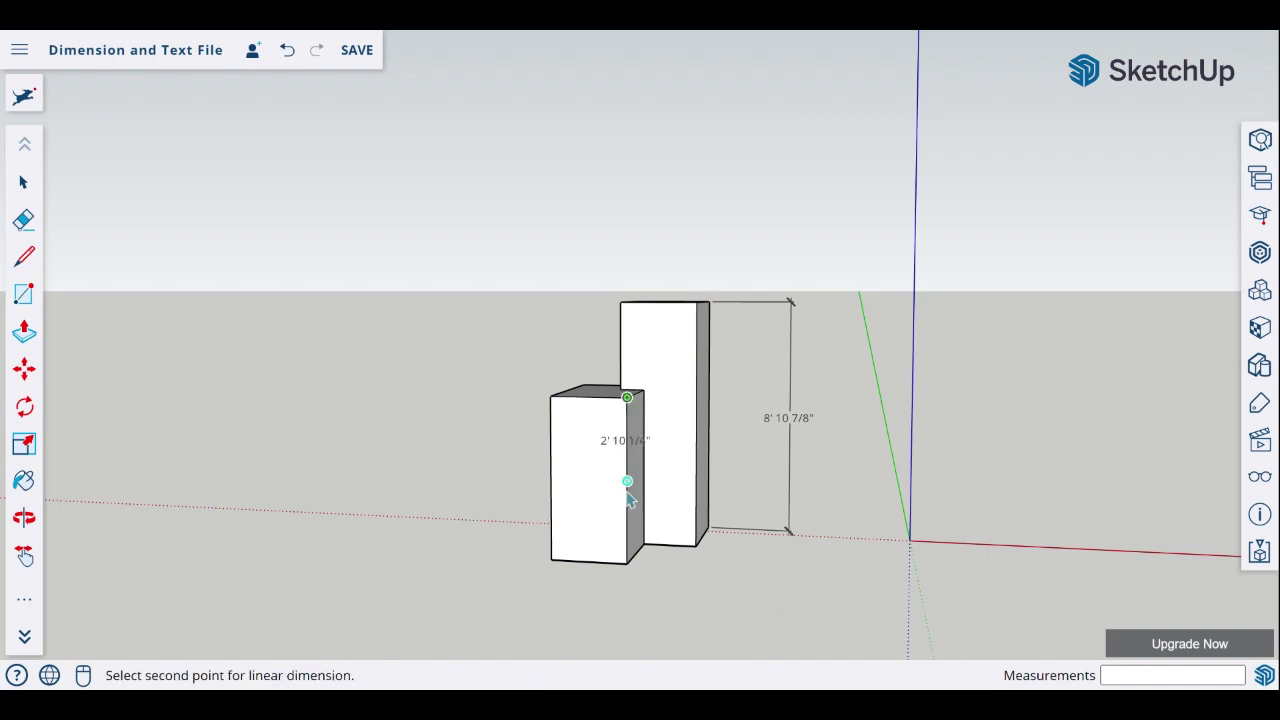
left_click(629, 482)
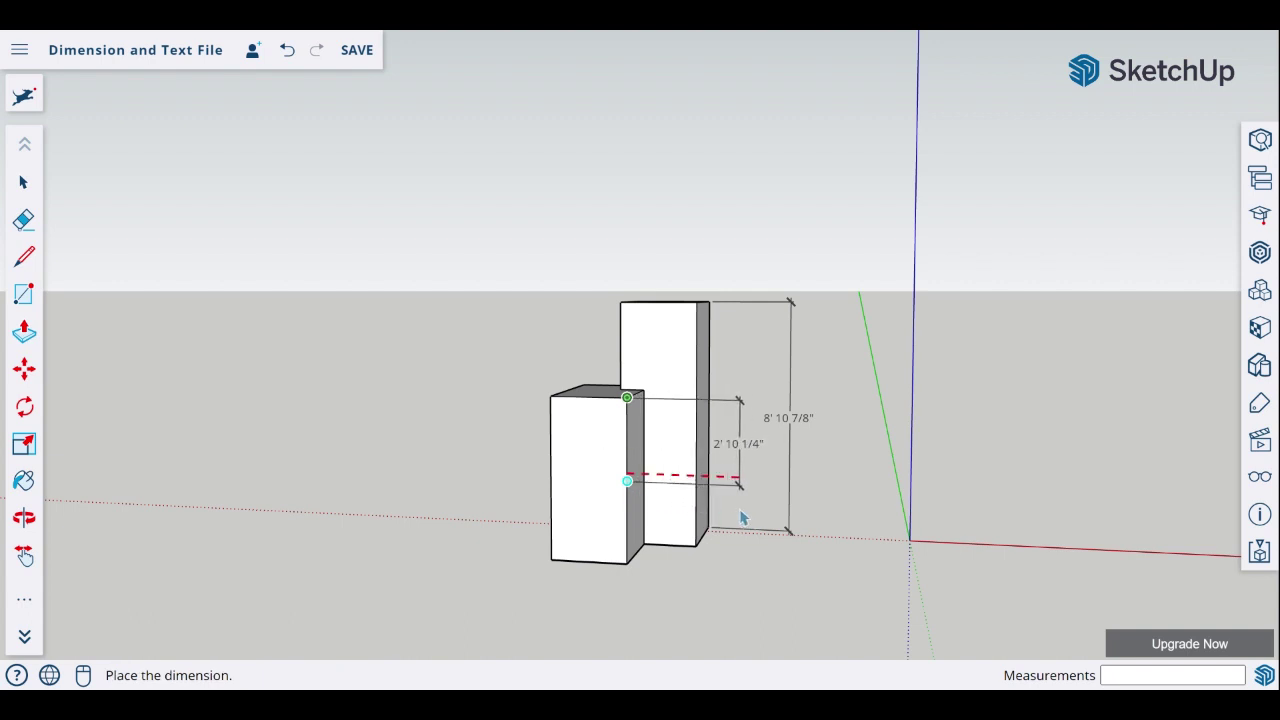
left_click(741, 518)
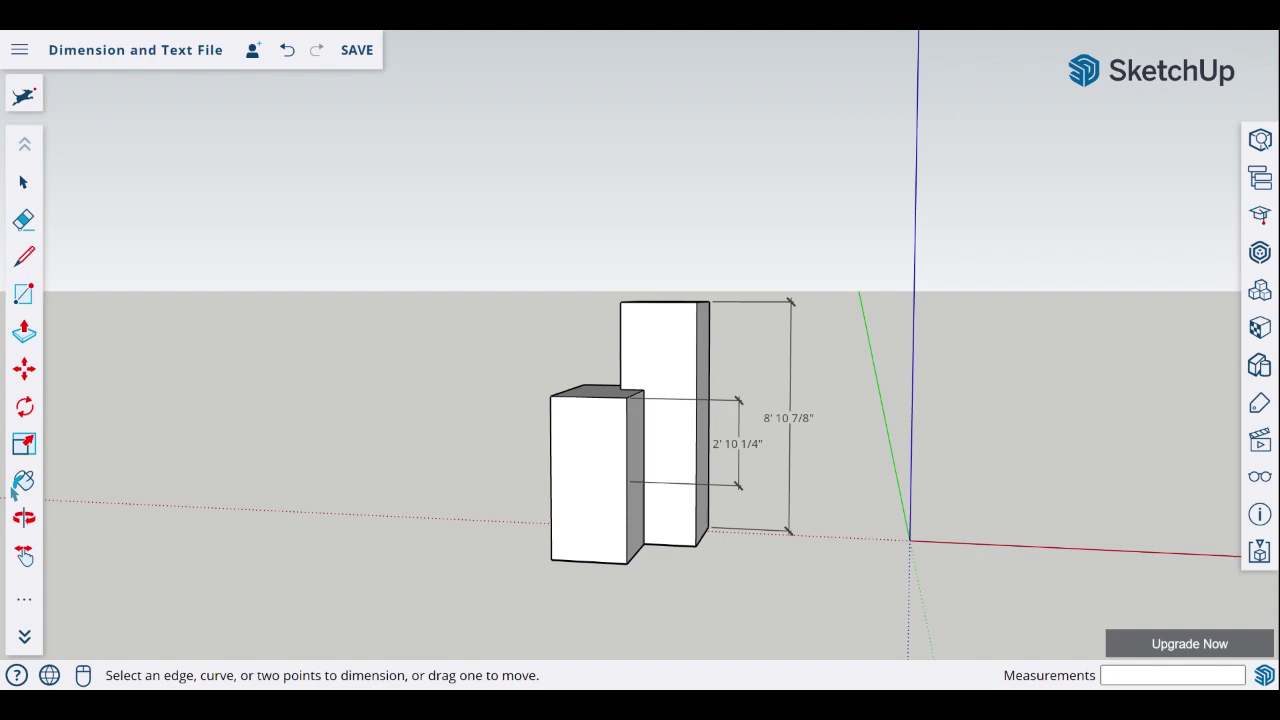
- Push the top face of the shorter box down by about 1' 1"
left_click(25, 333)
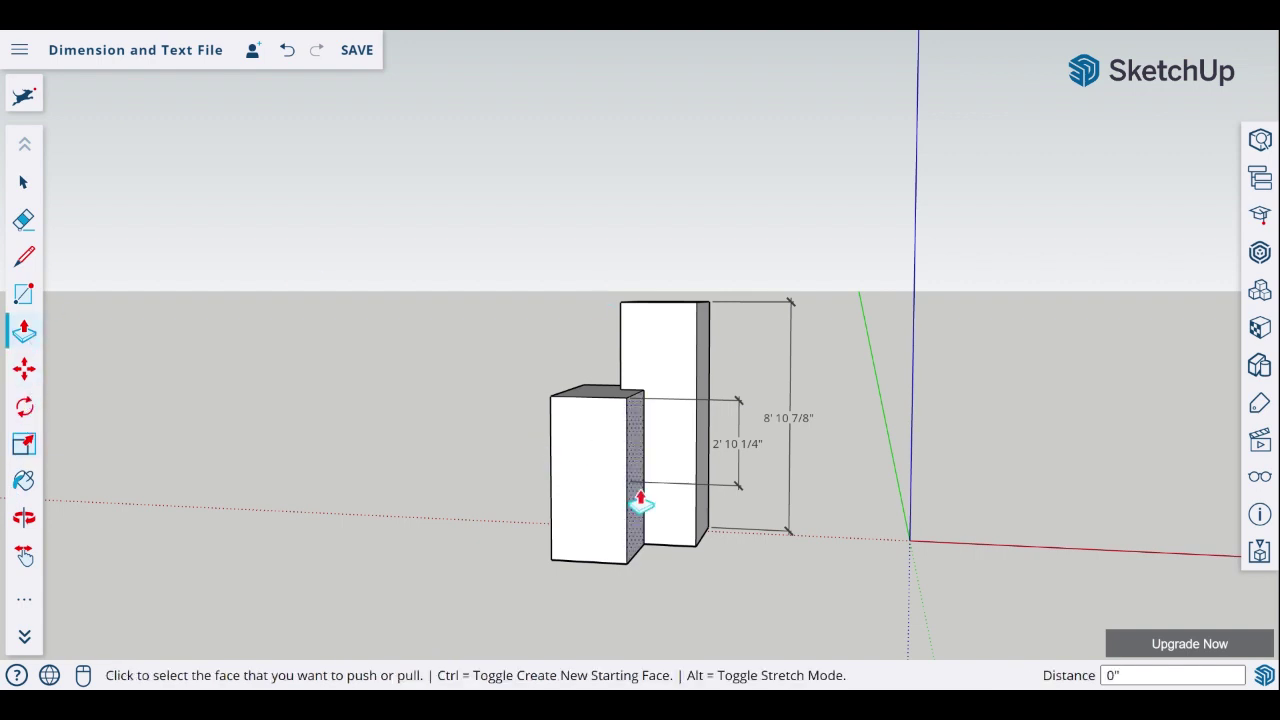
left_click(600, 402)
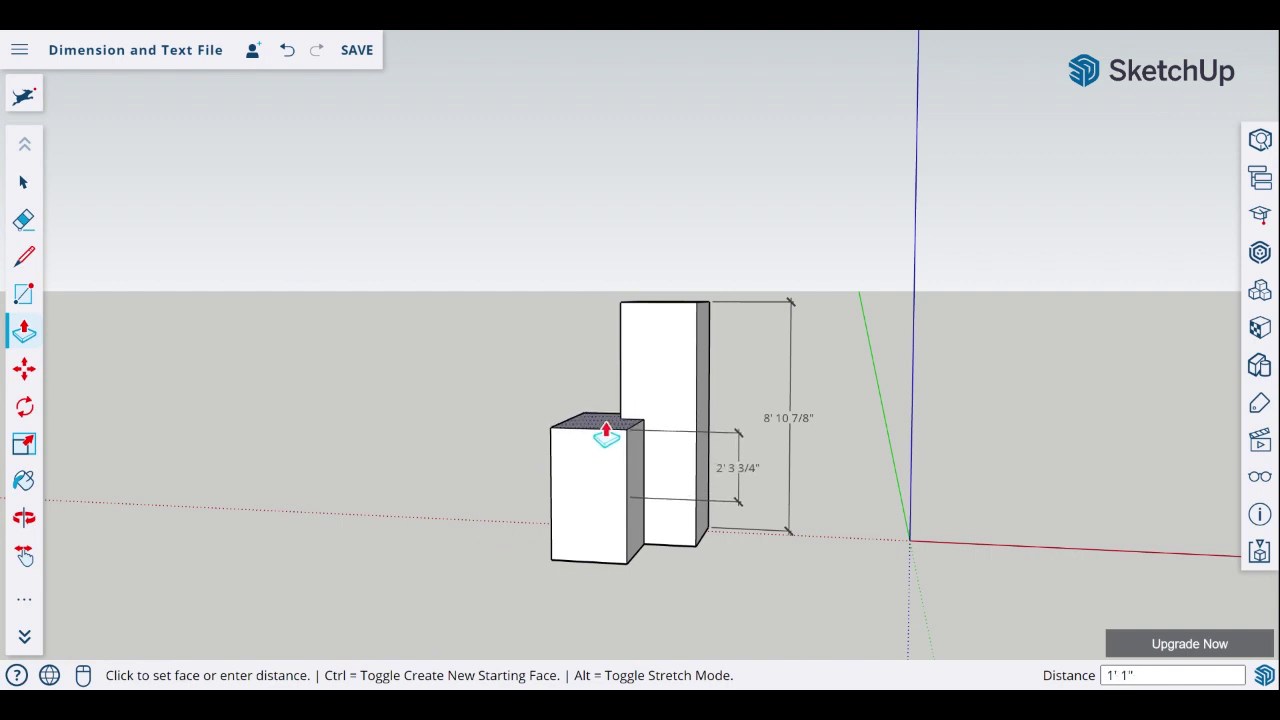
left_click(606, 432)
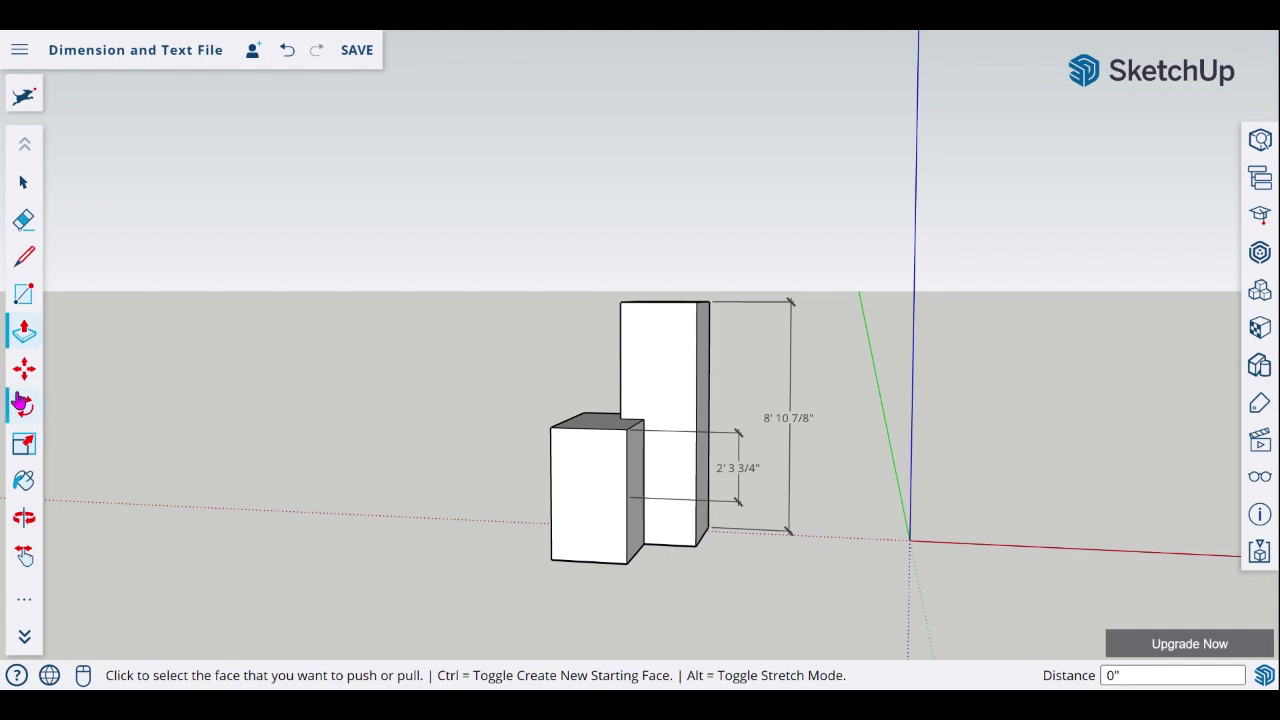
left_click(26, 606)
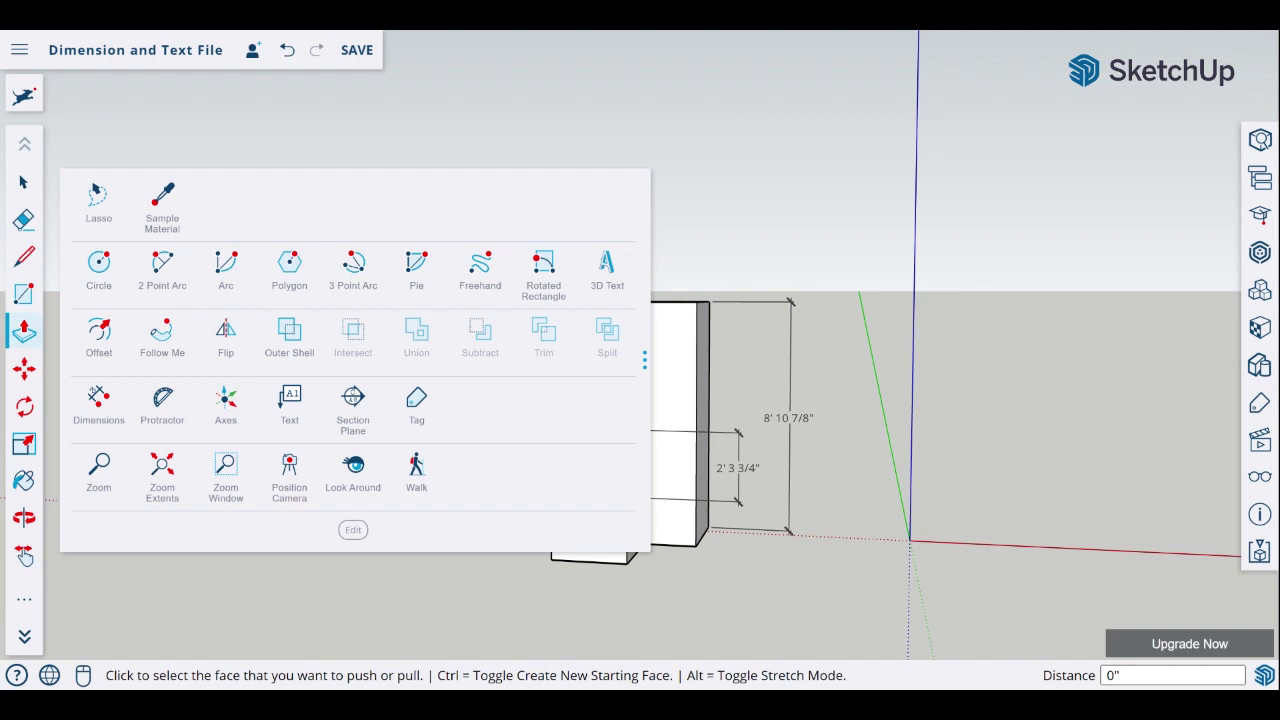
left_click(292, 416)
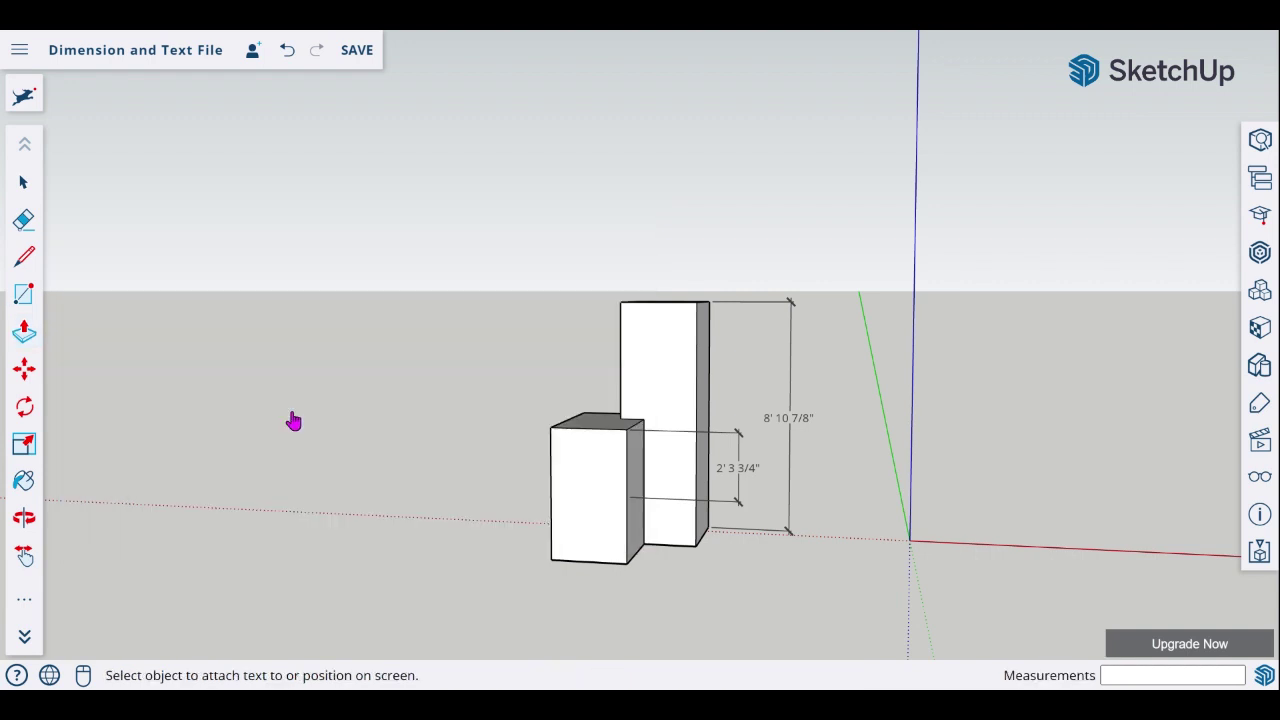
left_click(579, 486)
left_click(558, 486)
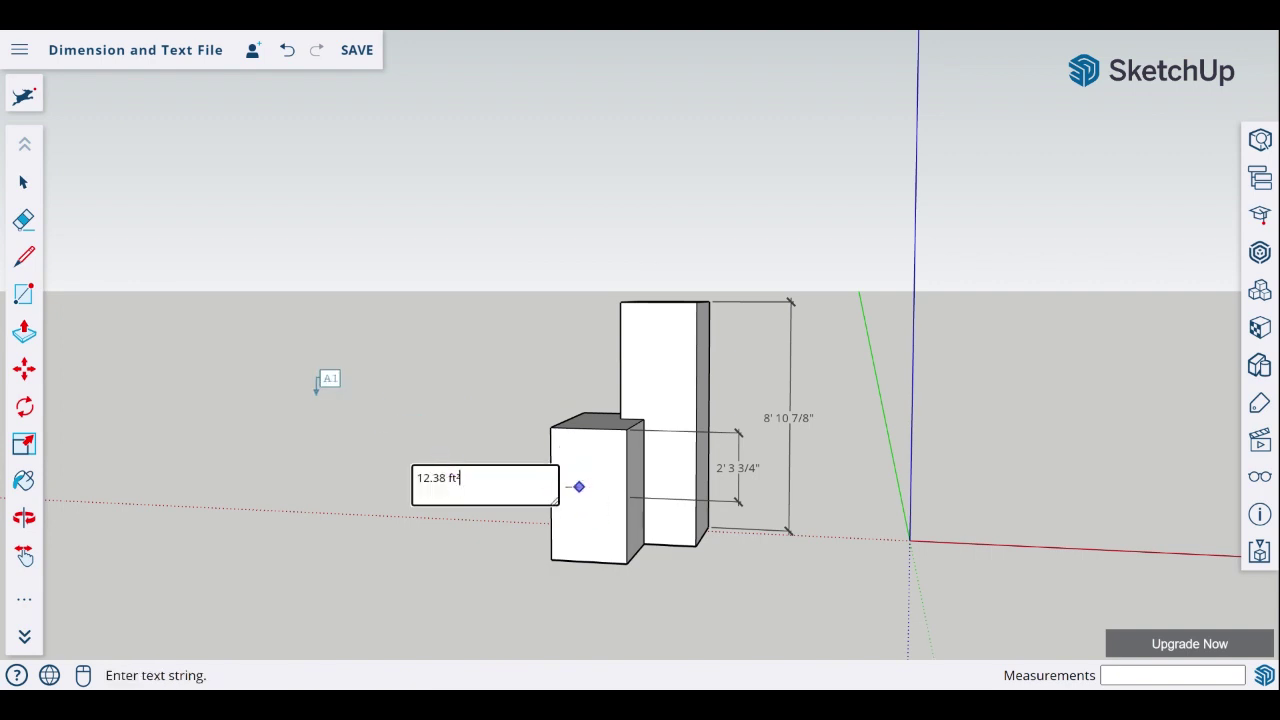
key("Escape")
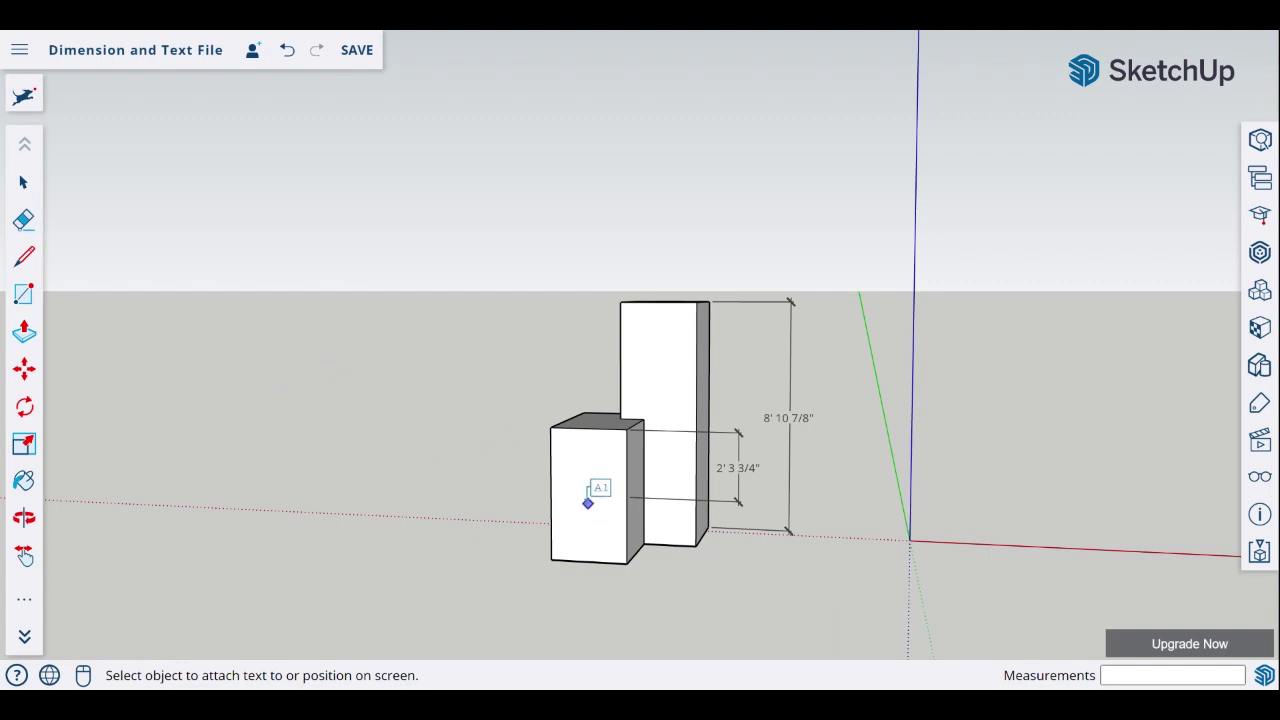
left_click(586, 503)
left_click(458, 402)
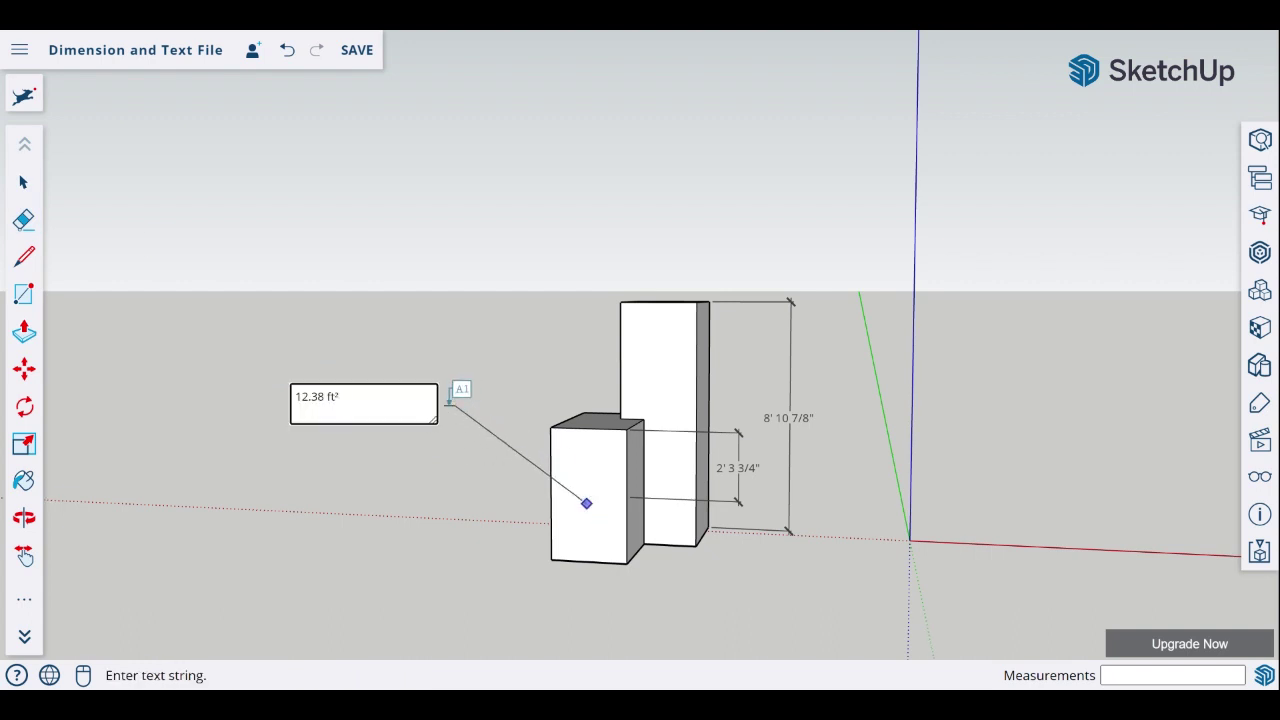
key("BackSpace")
key("BackSpace")
key("BackSpace")
key("BackSpace")
key("BackSpace")
key("BackSpace")
key("BackSpace")
type("Front Panel")
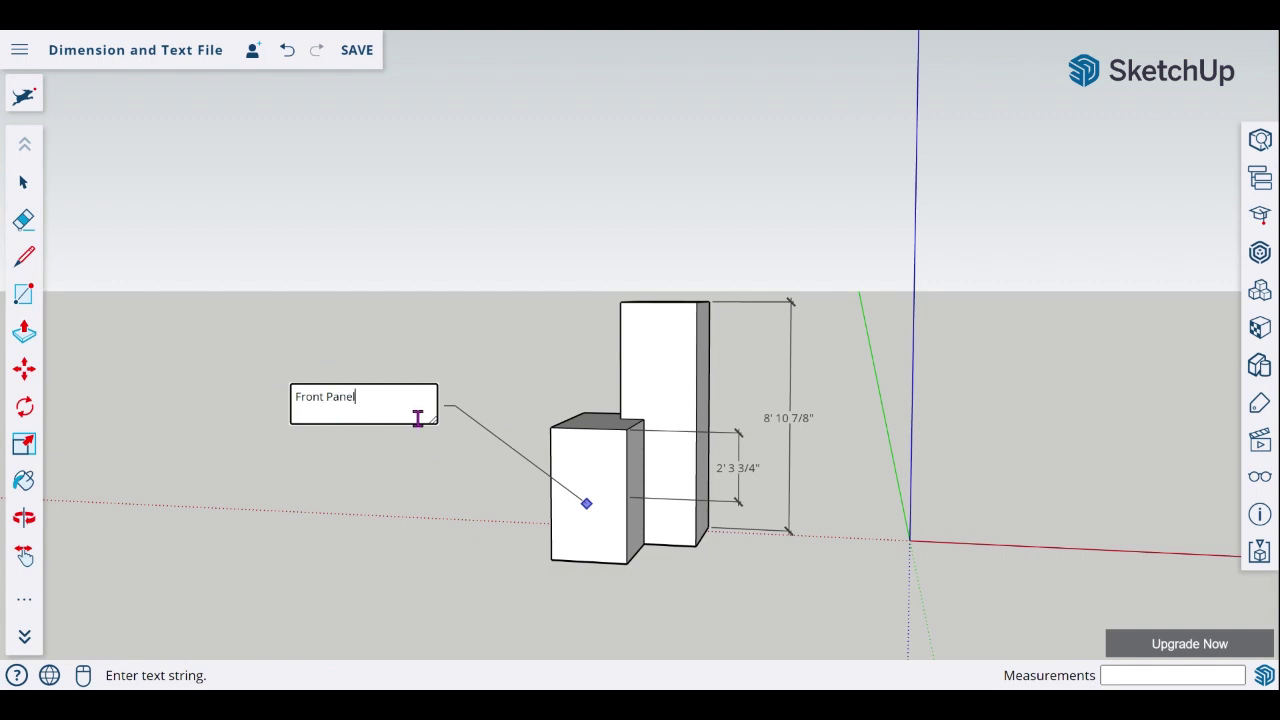
key("Escape")
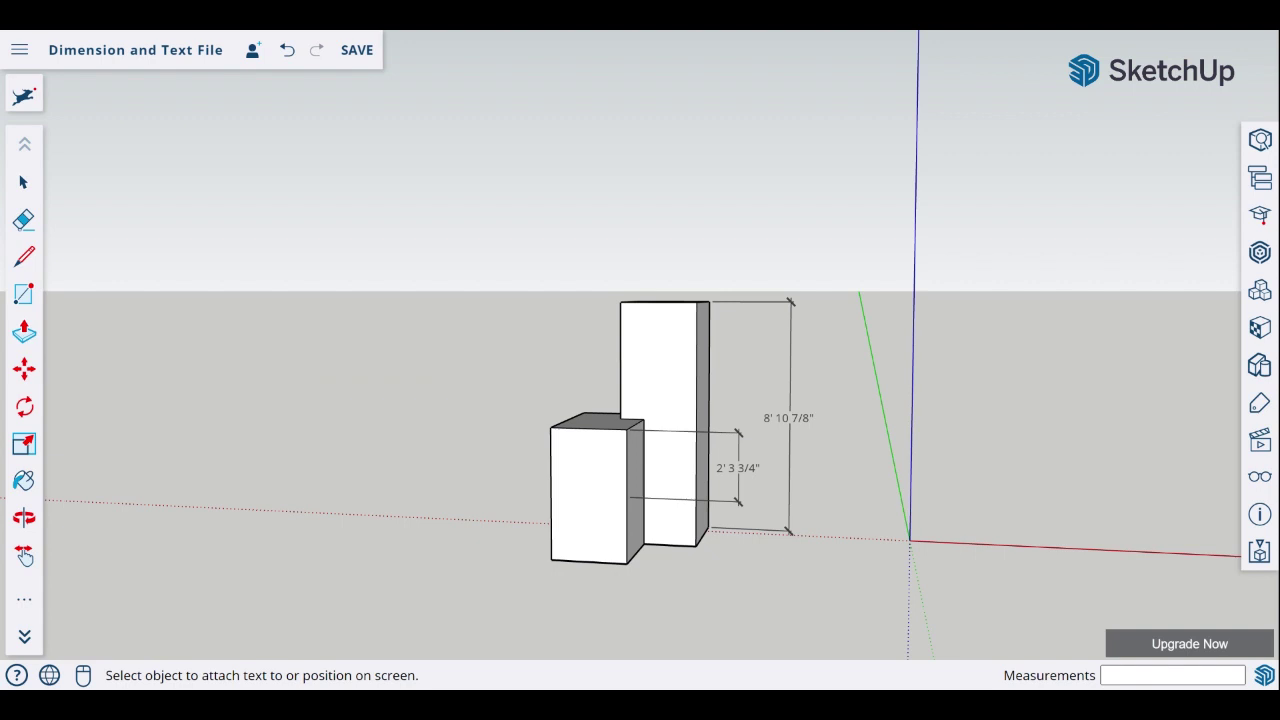
- Attach a leader text reading "Front Panel" to the shorter box's front face, placing the label up and to the left of the box
left_click(580, 511)
left_click(365, 371)
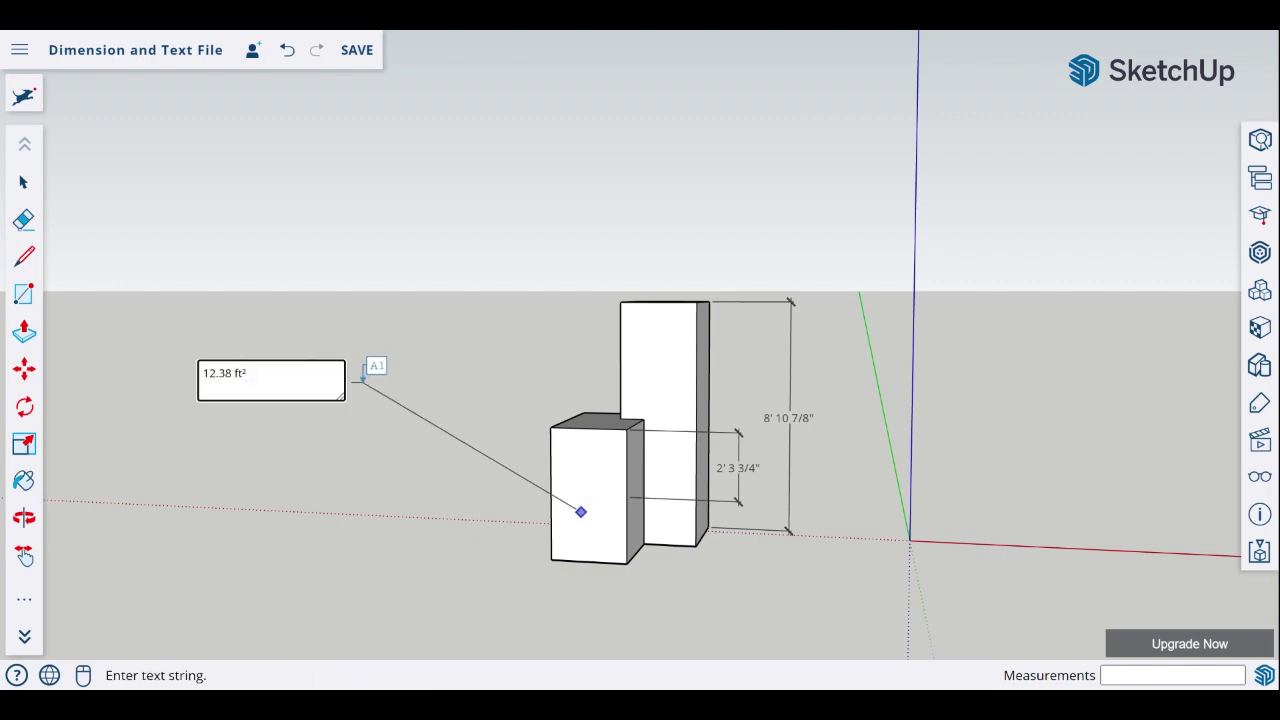
key("BackSpace")
key("BackSpace")
key("BackSpace")
key("BackSpace")
key("BackSpace")
key("BackSpace")
type("Front Pane")
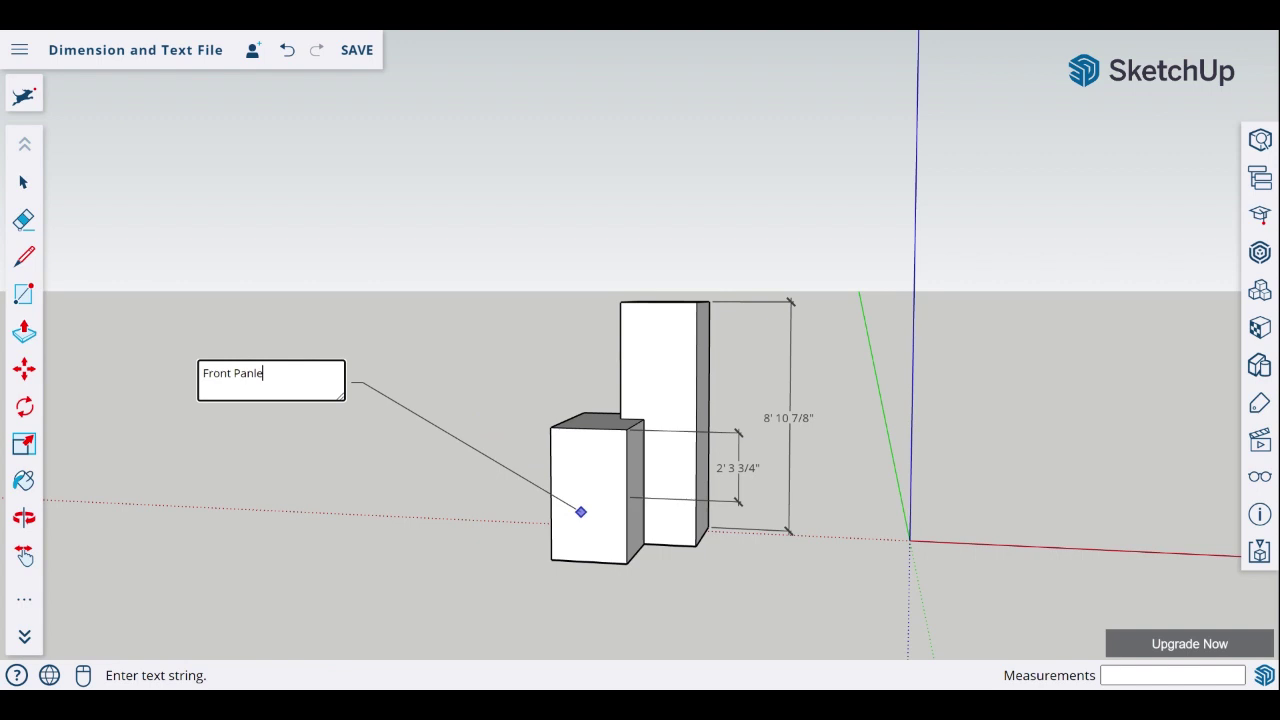
key("BackSpace")
type("el")
left_click(366, 363)
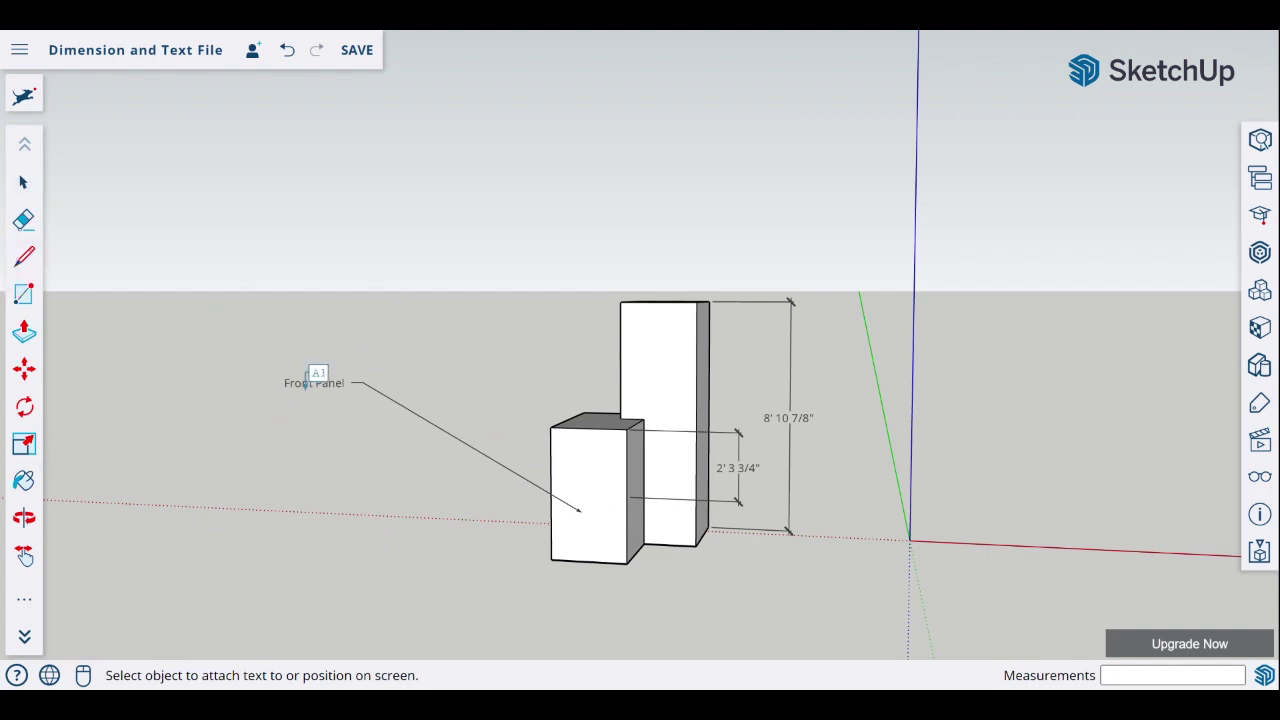
- Examine the text, arrow and leader editing options of the "Front Panel" label, leaving it unselected
left_click(23, 181)
left_click(319, 389)
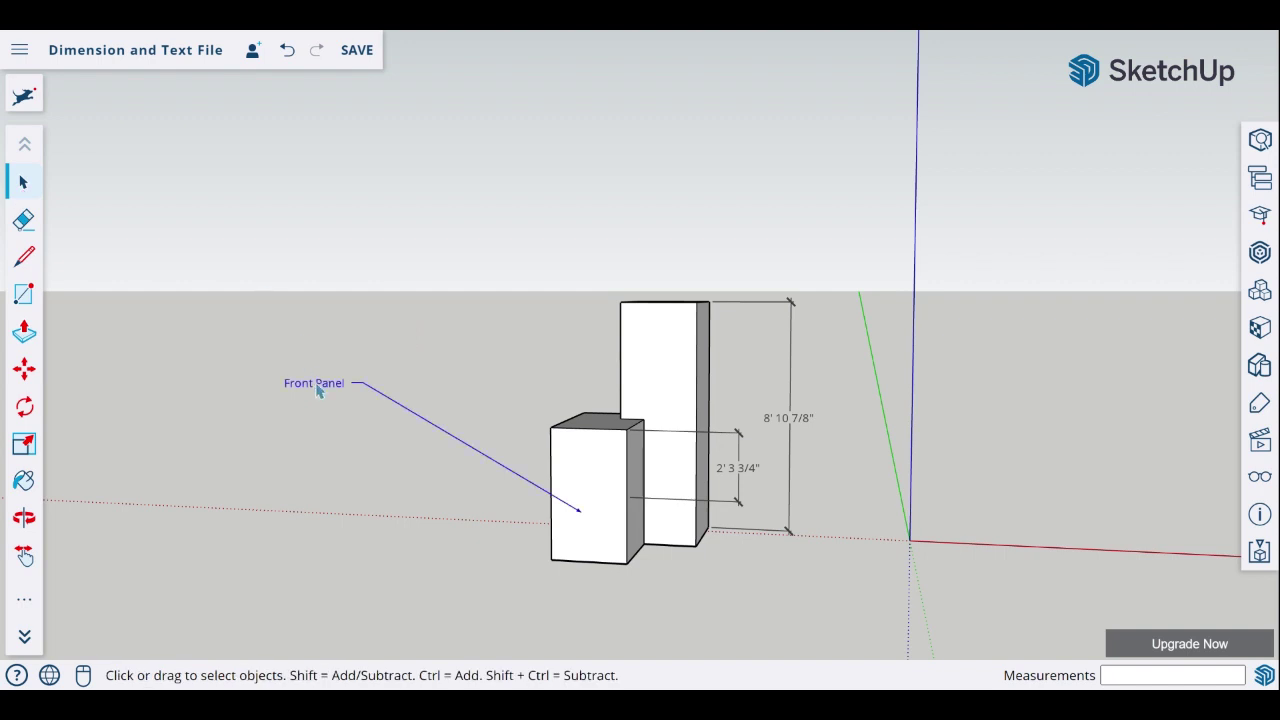
right_click(320, 389)
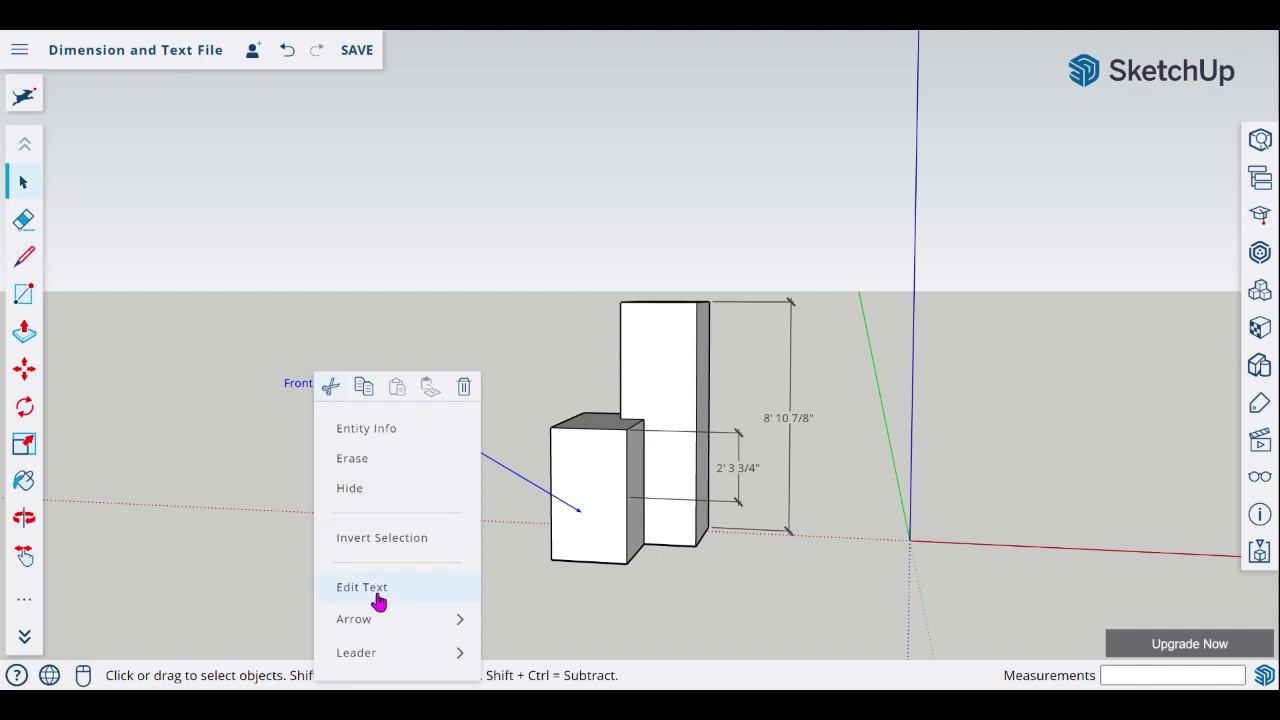
mouse_move(406, 630)
left_click(478, 338)
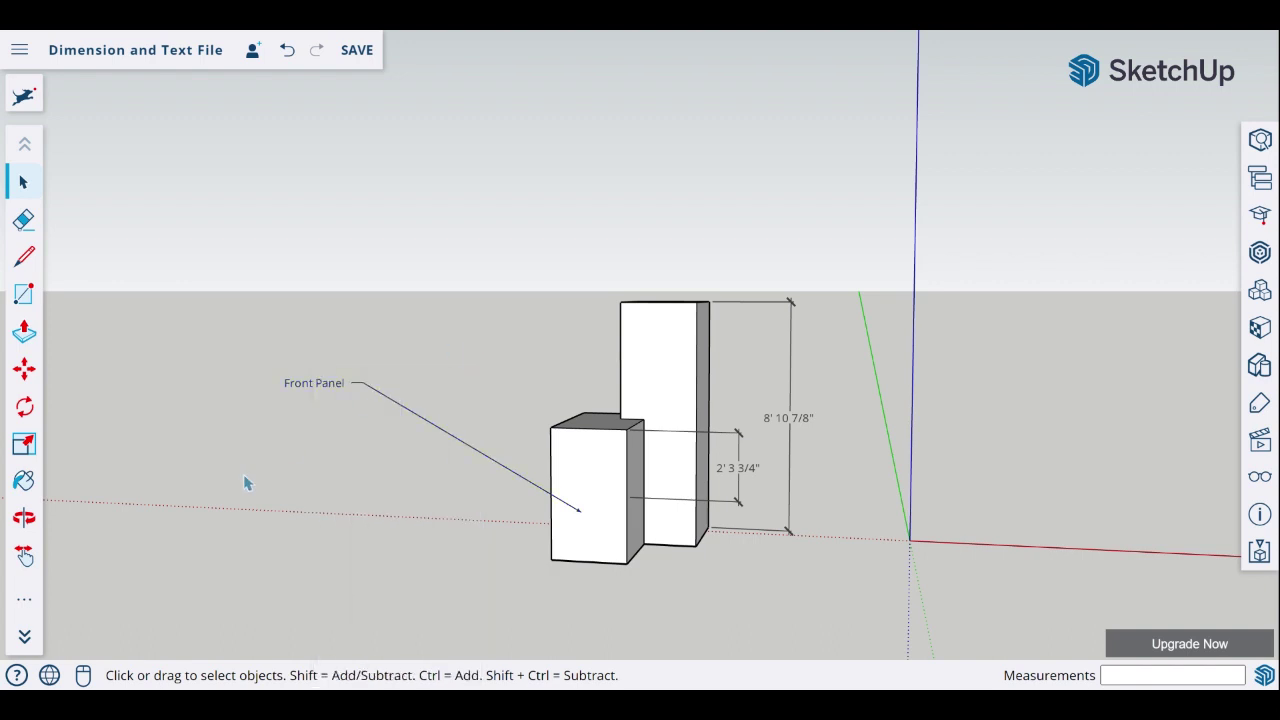
- Create 3D text reading "Building Text" in Open Sans Italic, with 1' height and 6" extrusion
left_click(24, 601)
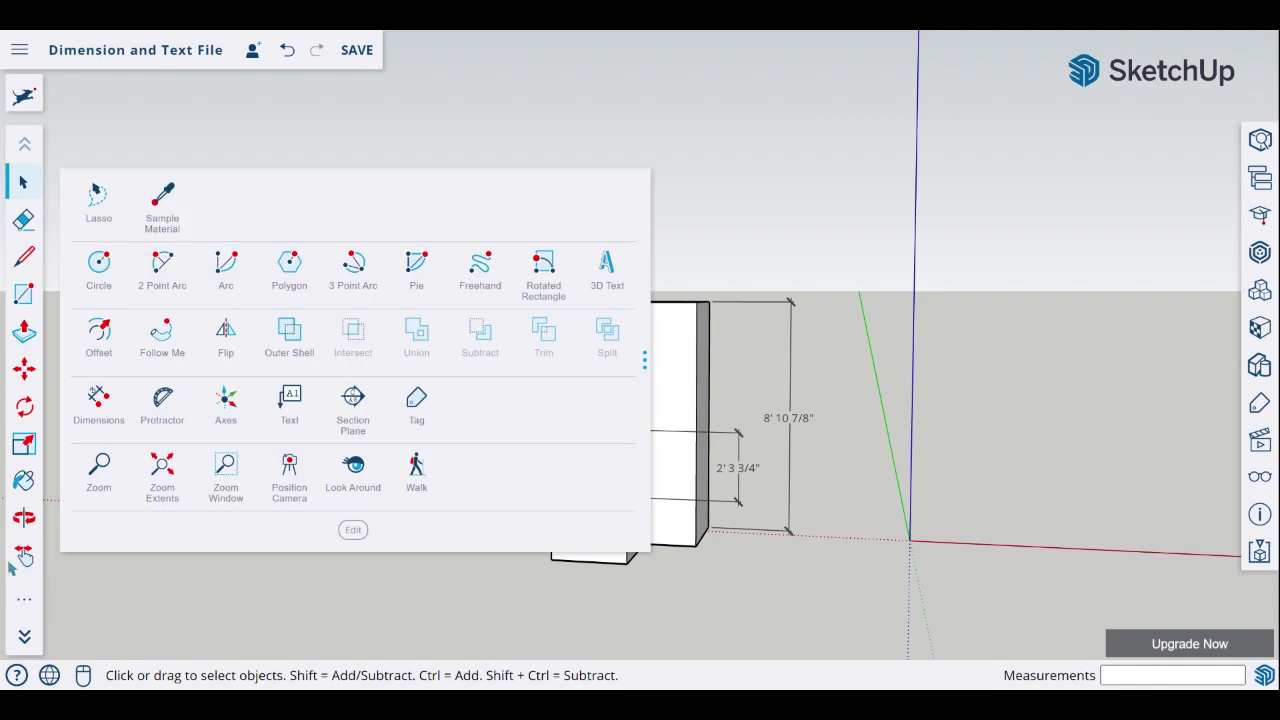
left_click(607, 289)
left_click(607, 286)
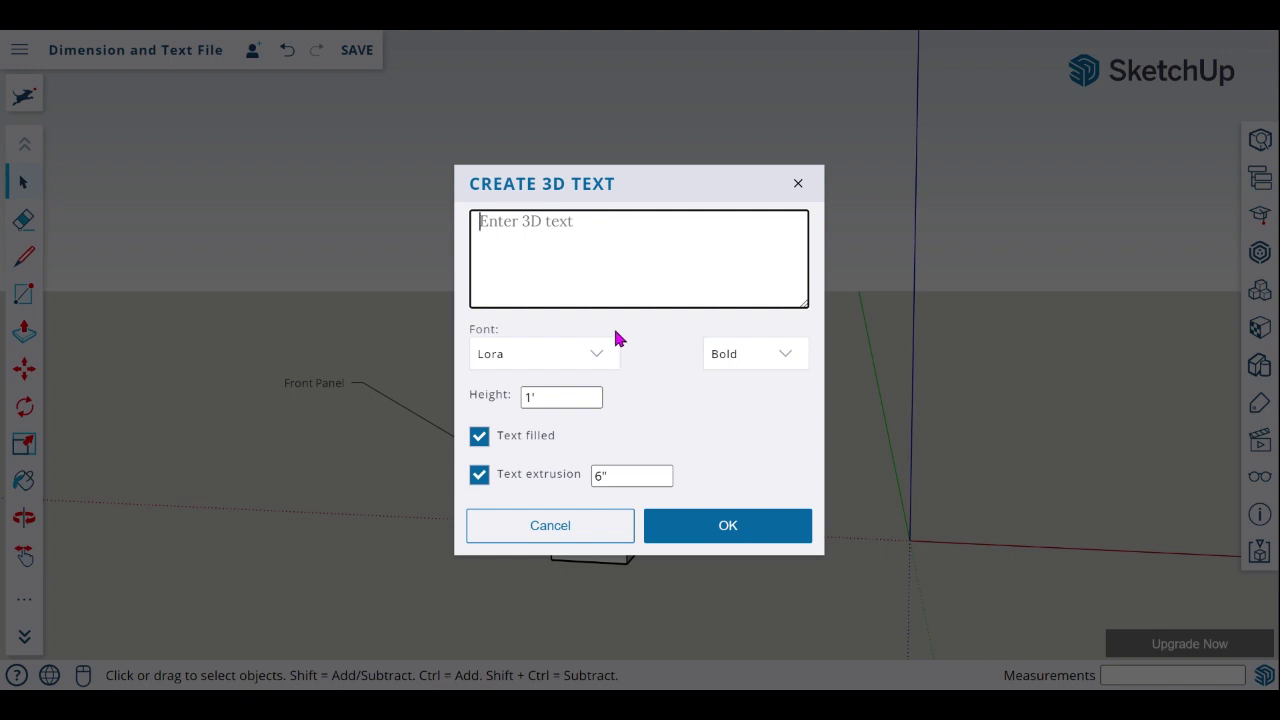
type("Builri")
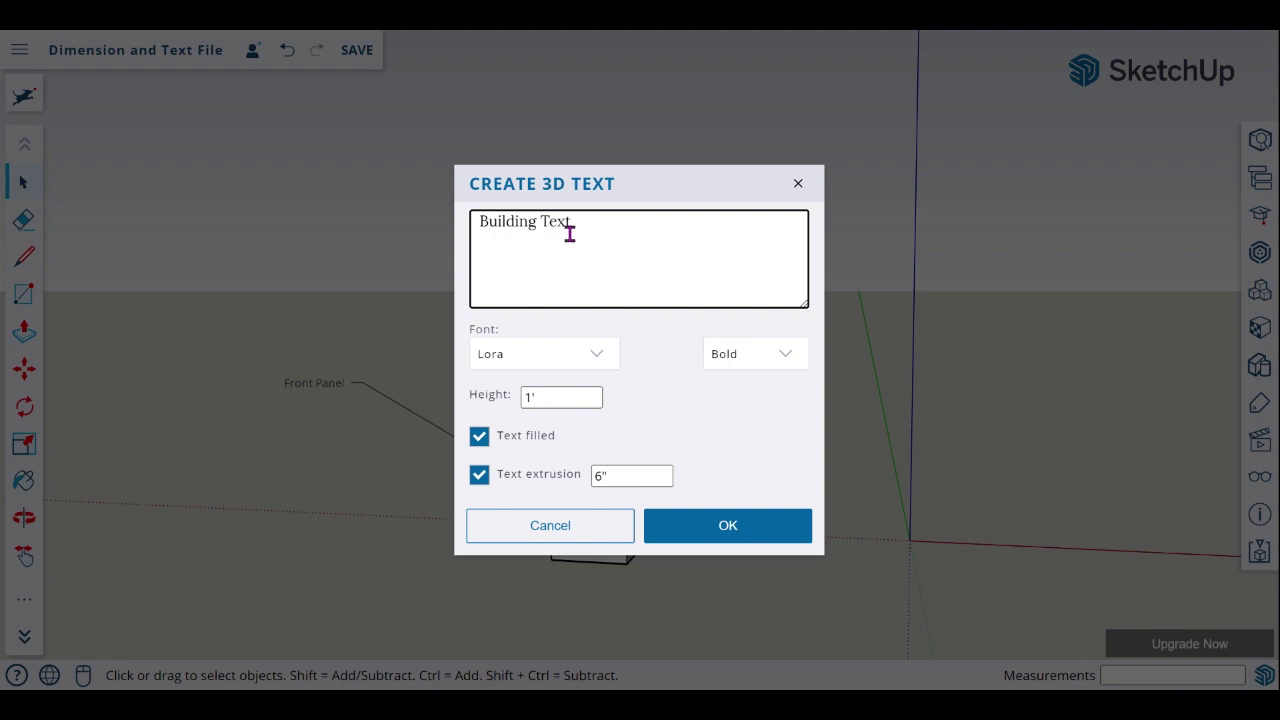
left_click(586, 357)
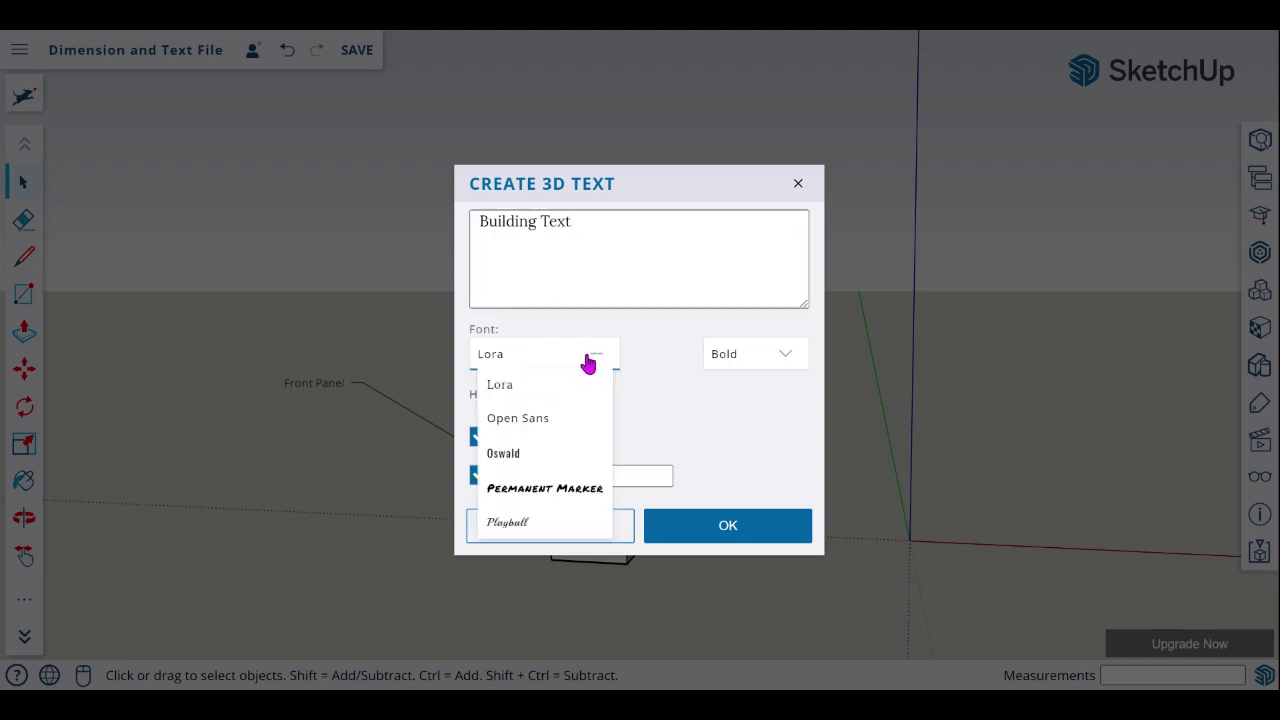
left_click(556, 421)
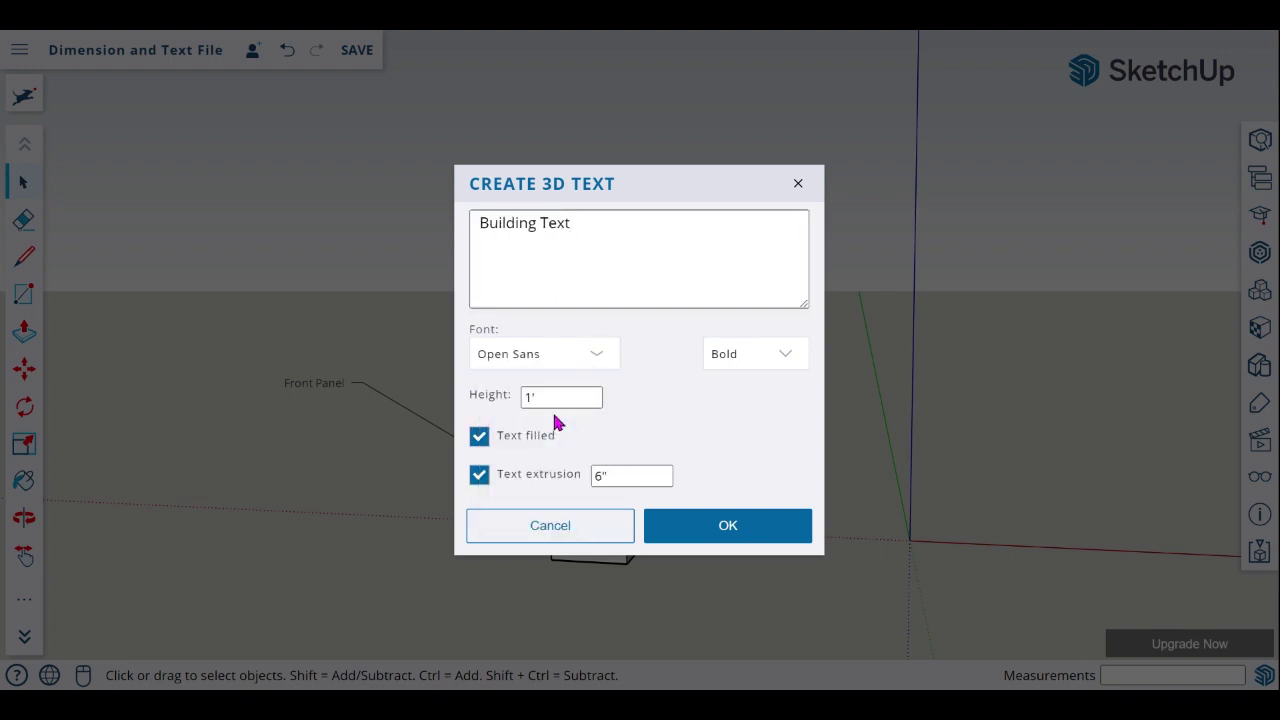
left_click(772, 368)
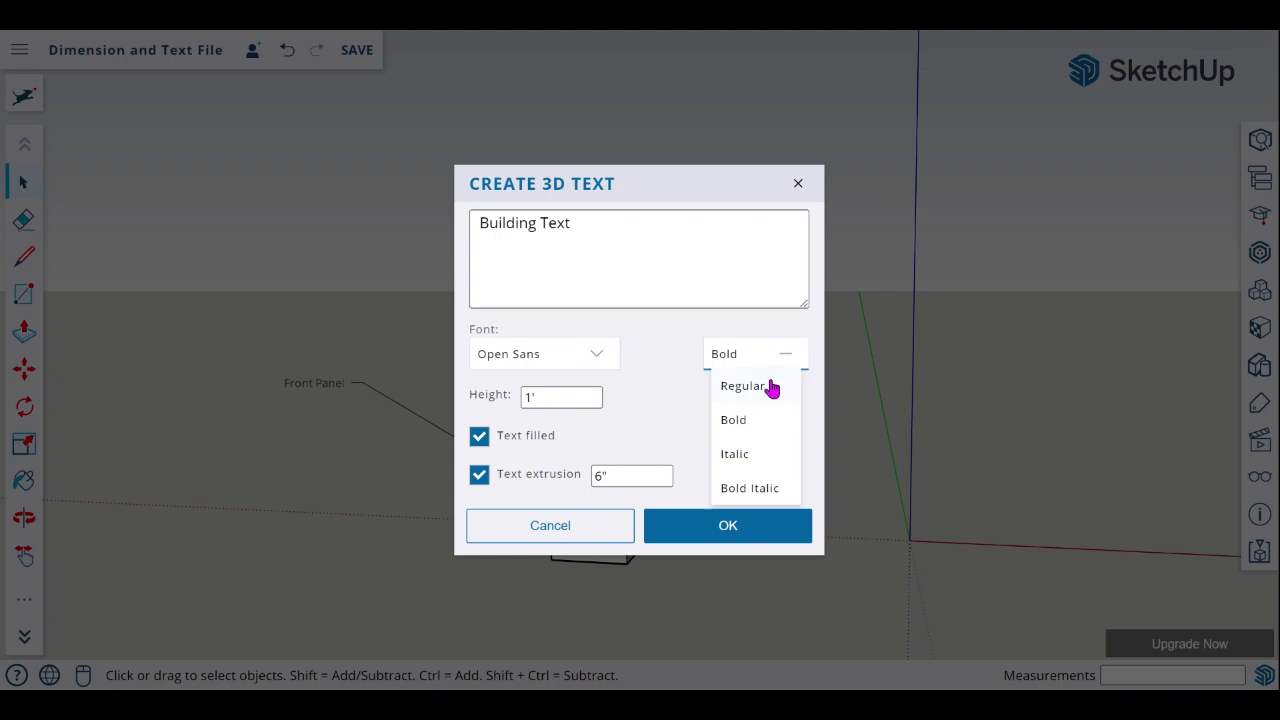
left_click(759, 456)
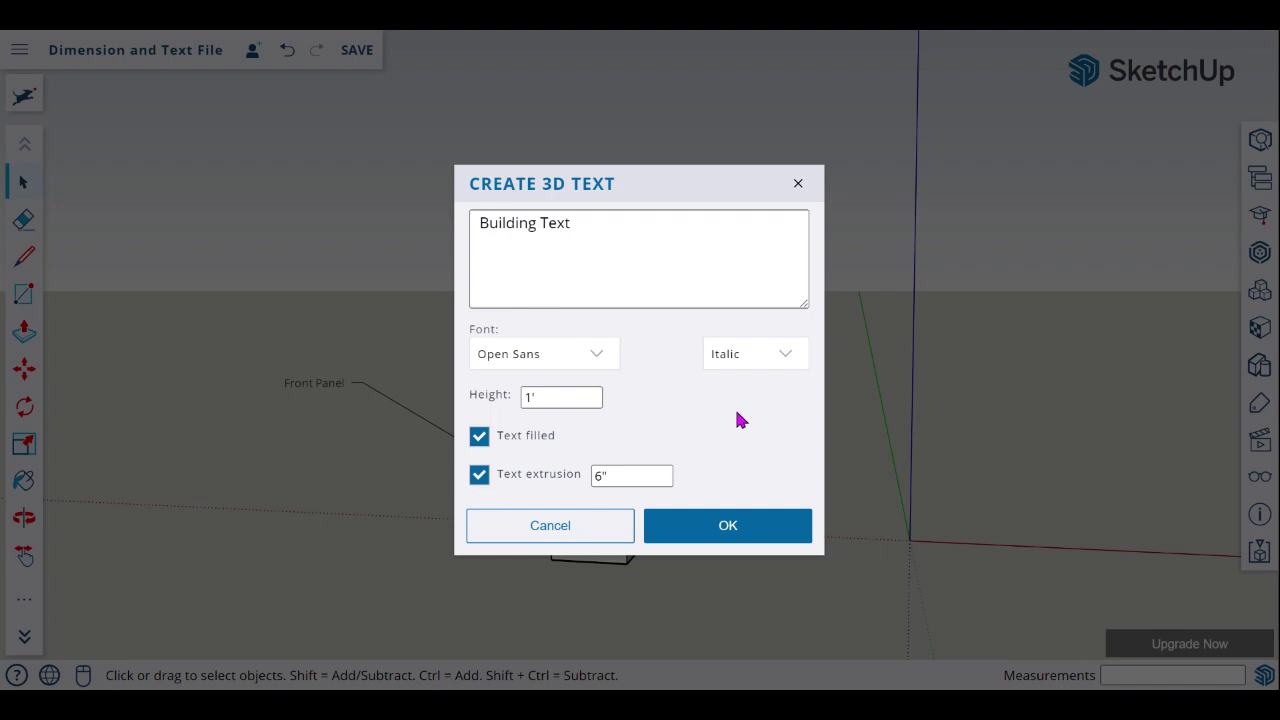
left_click(751, 527)
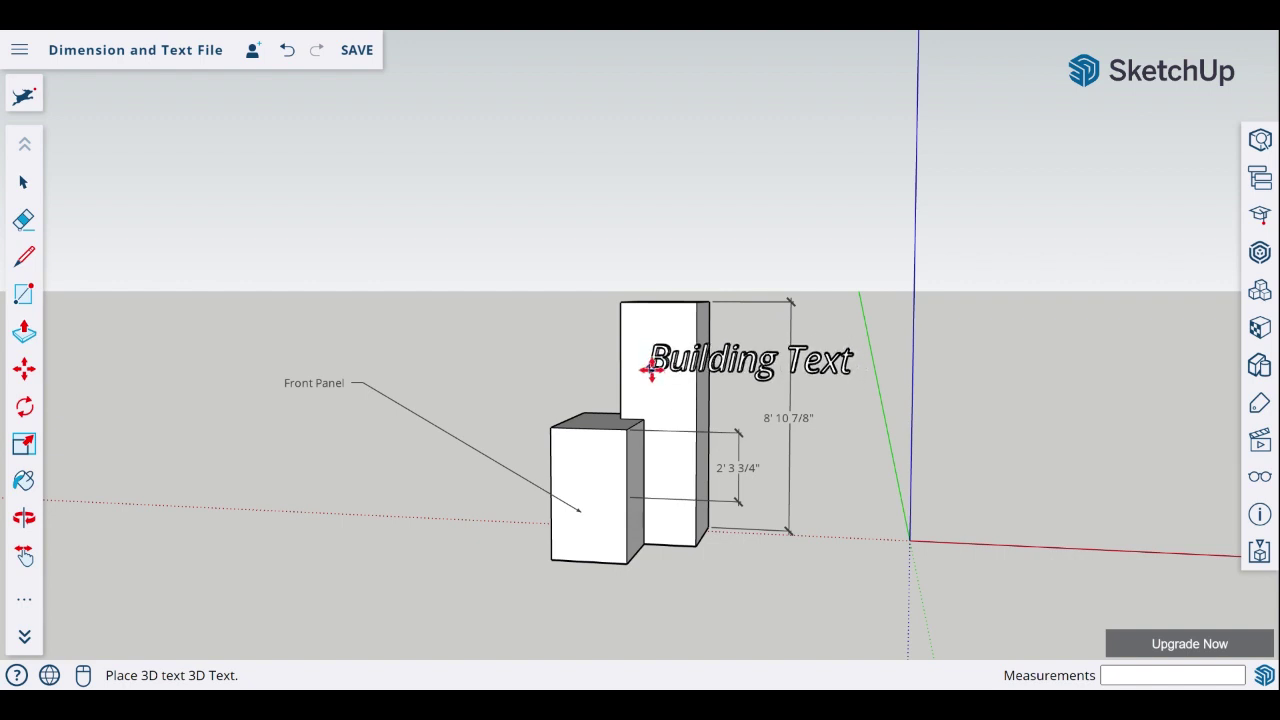
- Place the 3D text on the tall box's front face and move it about 8' 11" to beside and above the box's top
left_click(651, 370)
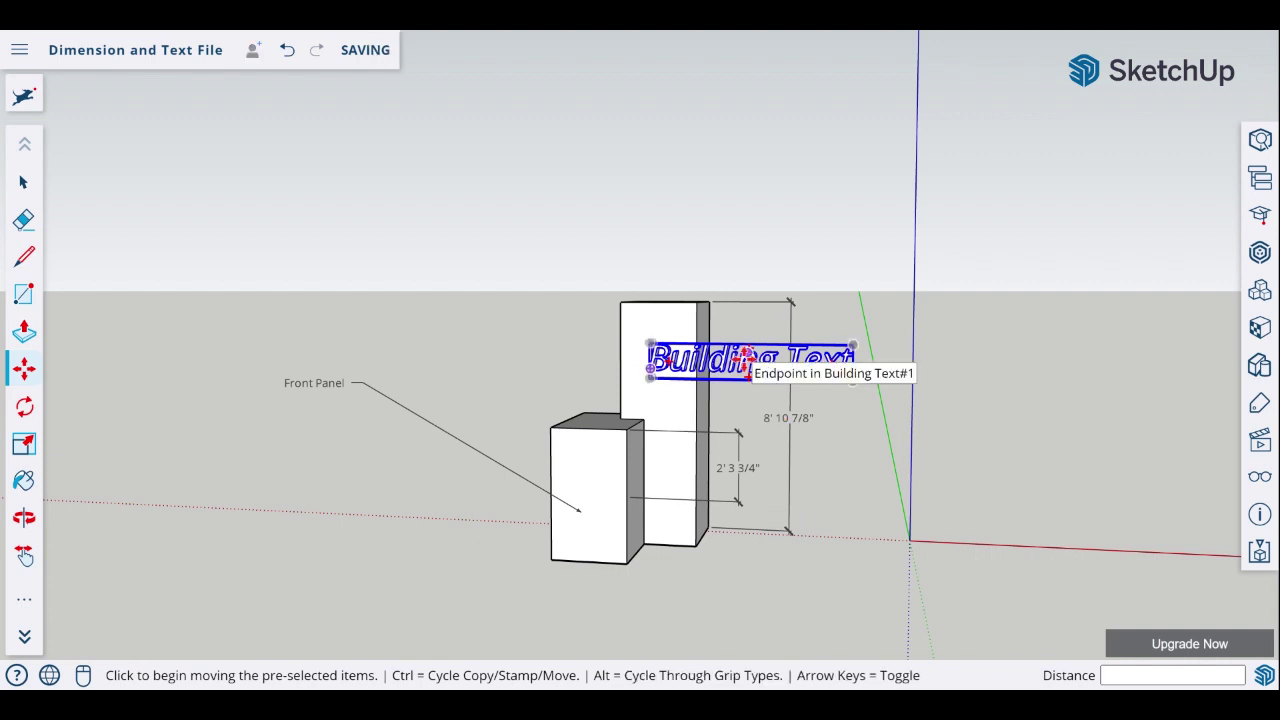
left_click(744, 358)
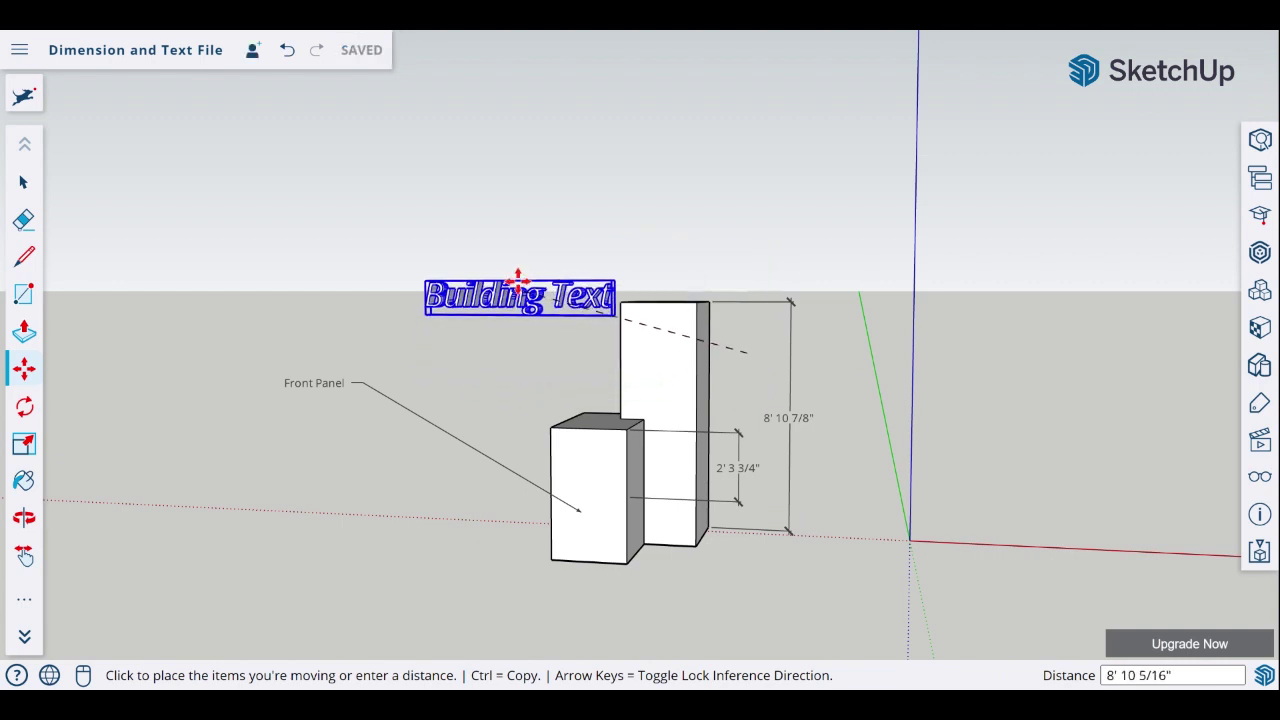
left_click(518, 272)
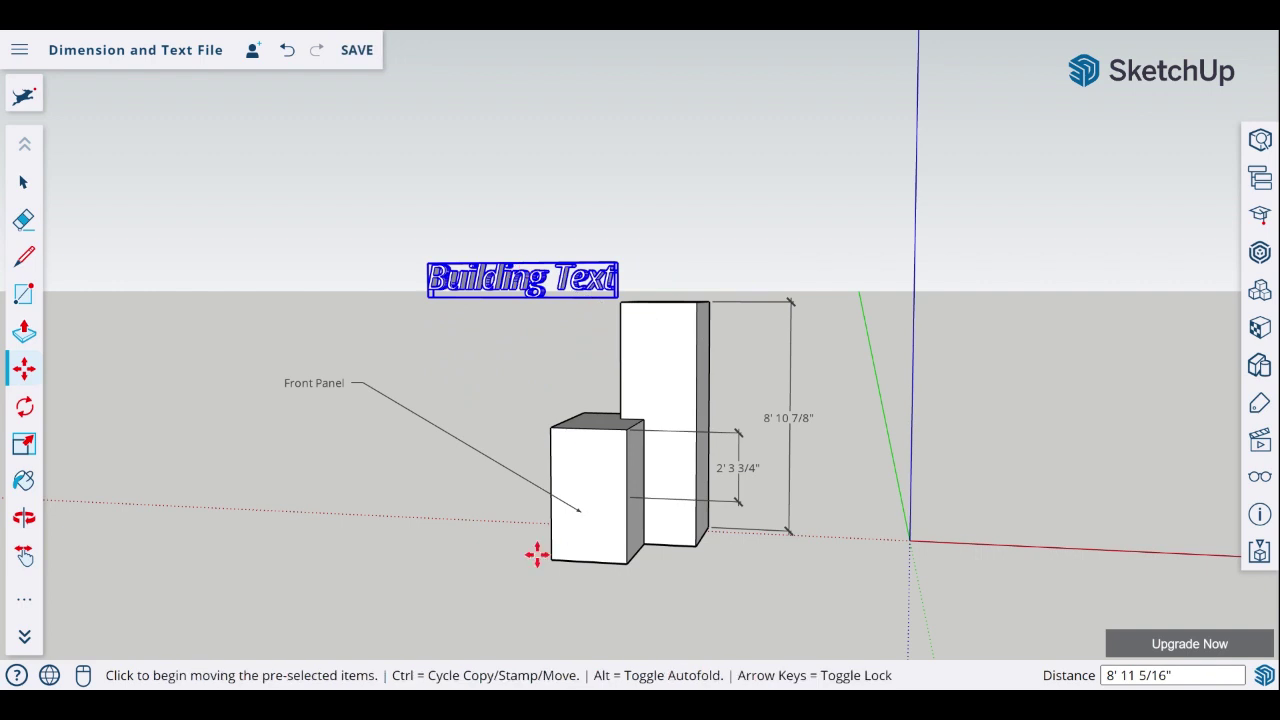
- Open the "Building Text" 3D text for editing and select the front face of the letter "d"
left_click(25, 520)
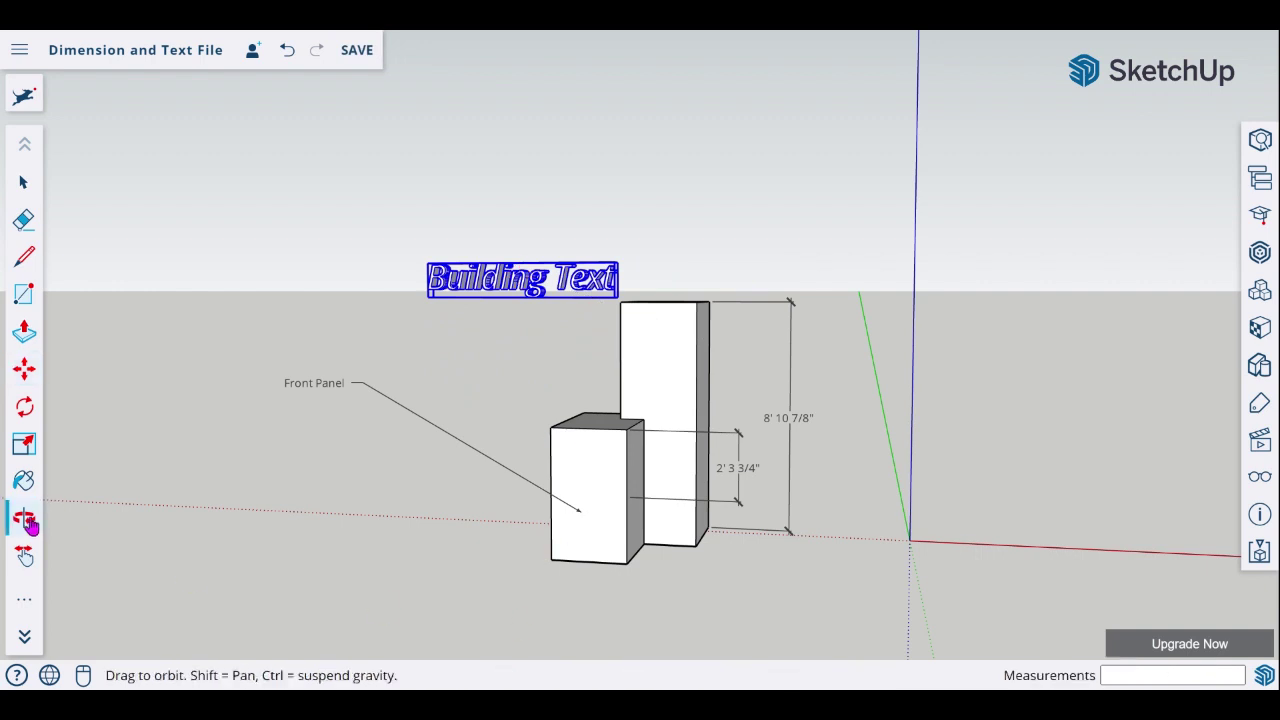
left_click_drag(321, 474, 424, 505)
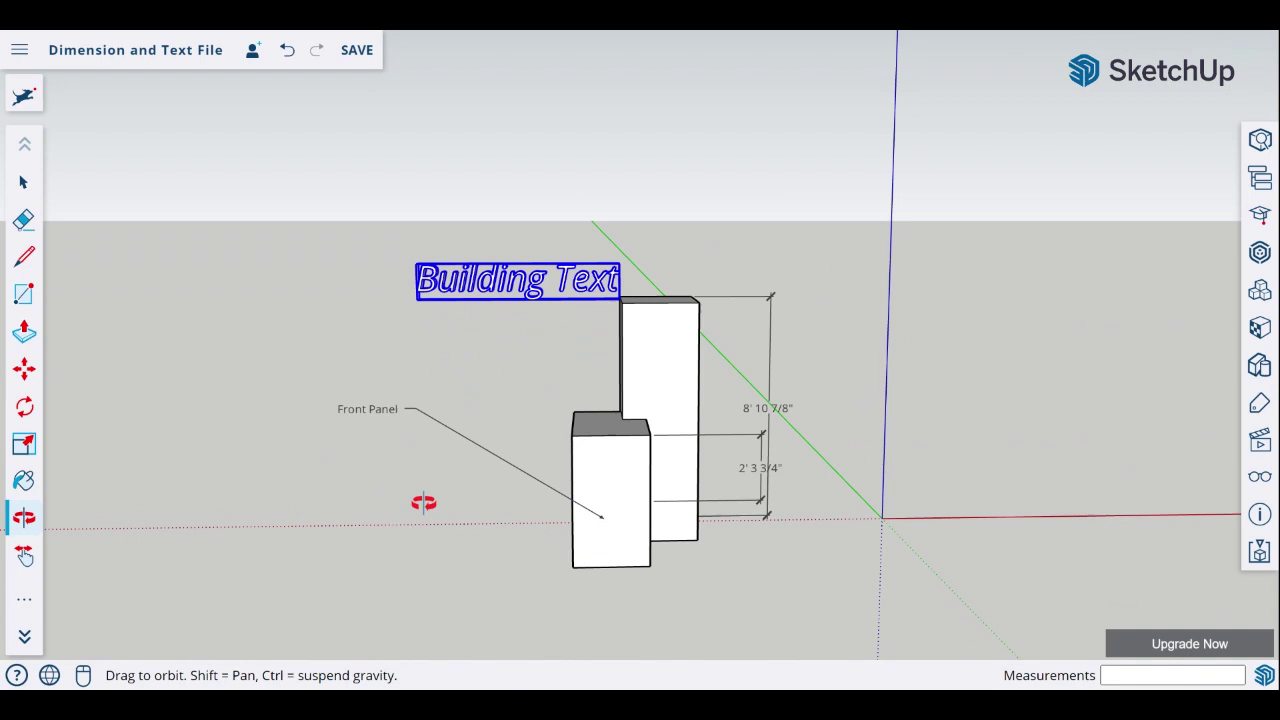
left_click_drag(463, 419, 443, 469)
key("m")
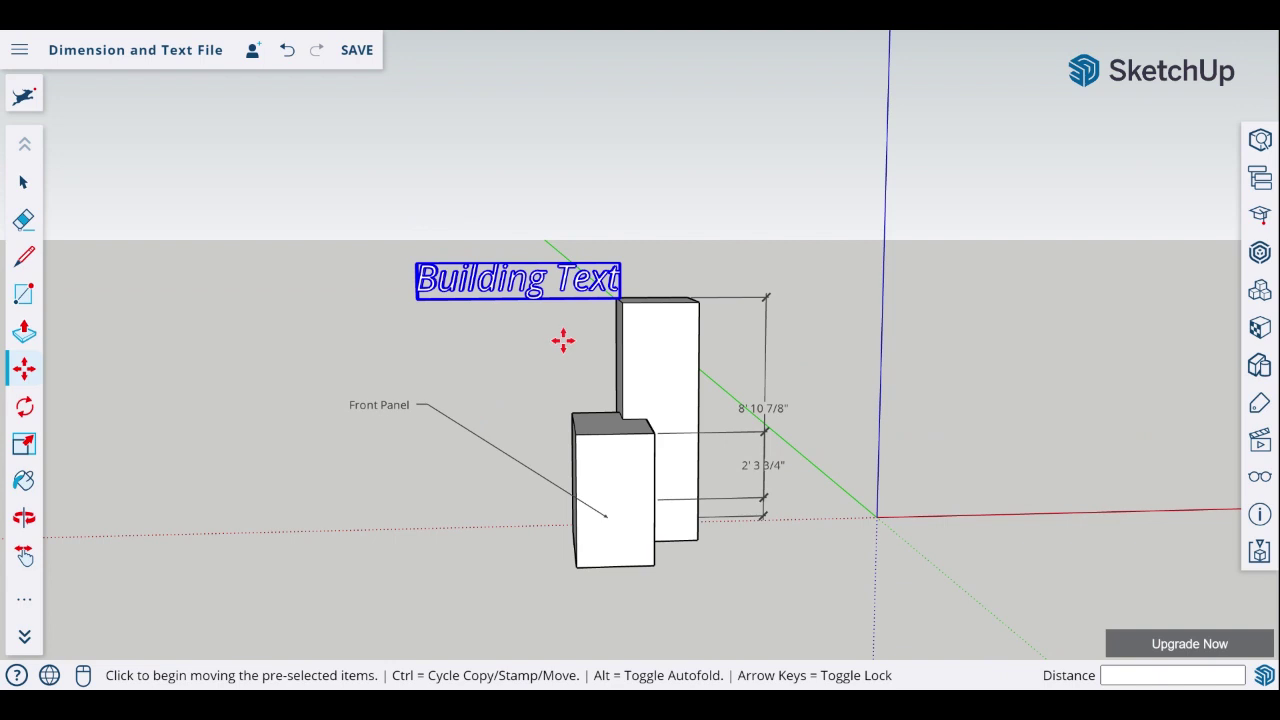
left_click(24, 181)
double_click(494, 288)
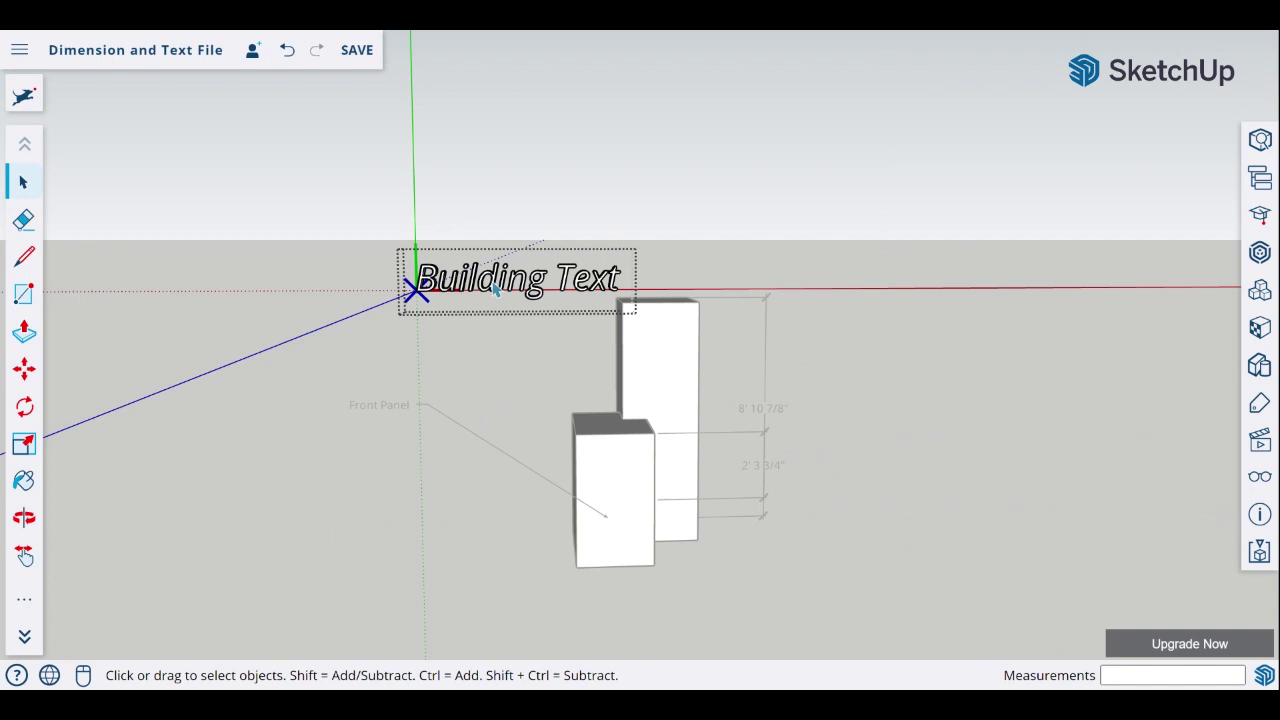
scroll(494, 288, "up", 6)
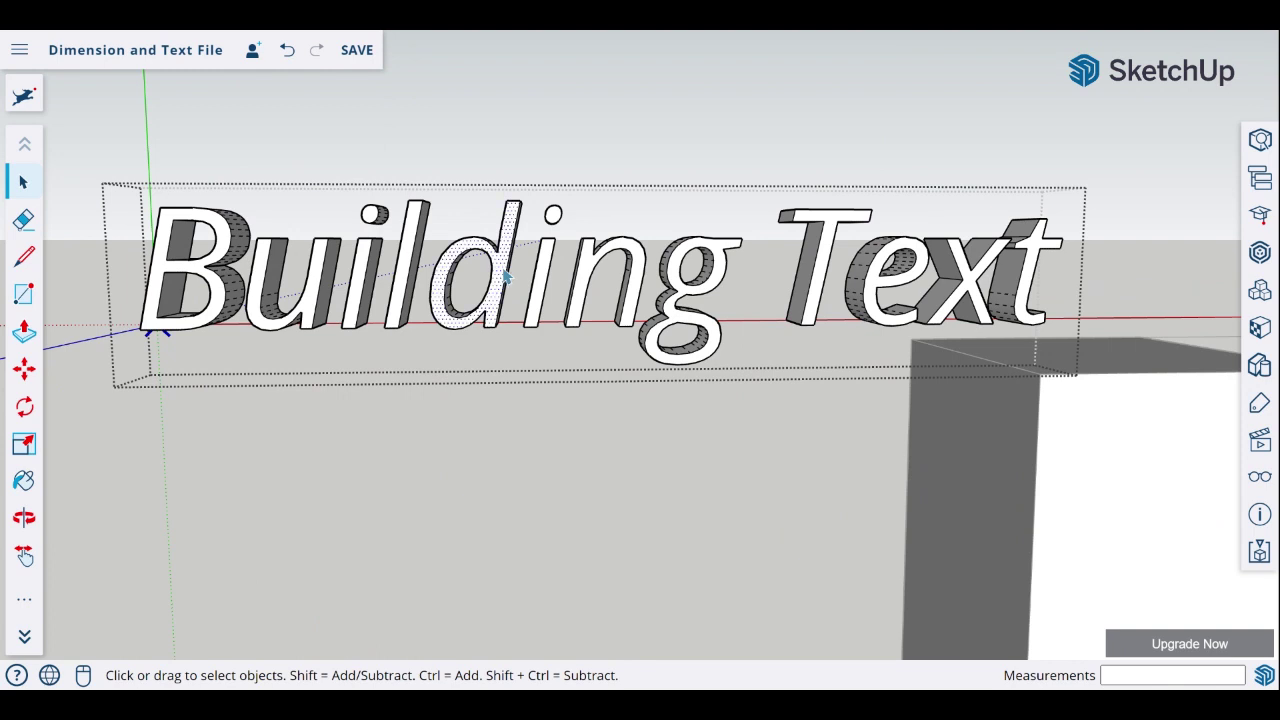
left_click(502, 276)
right_click(502, 276)
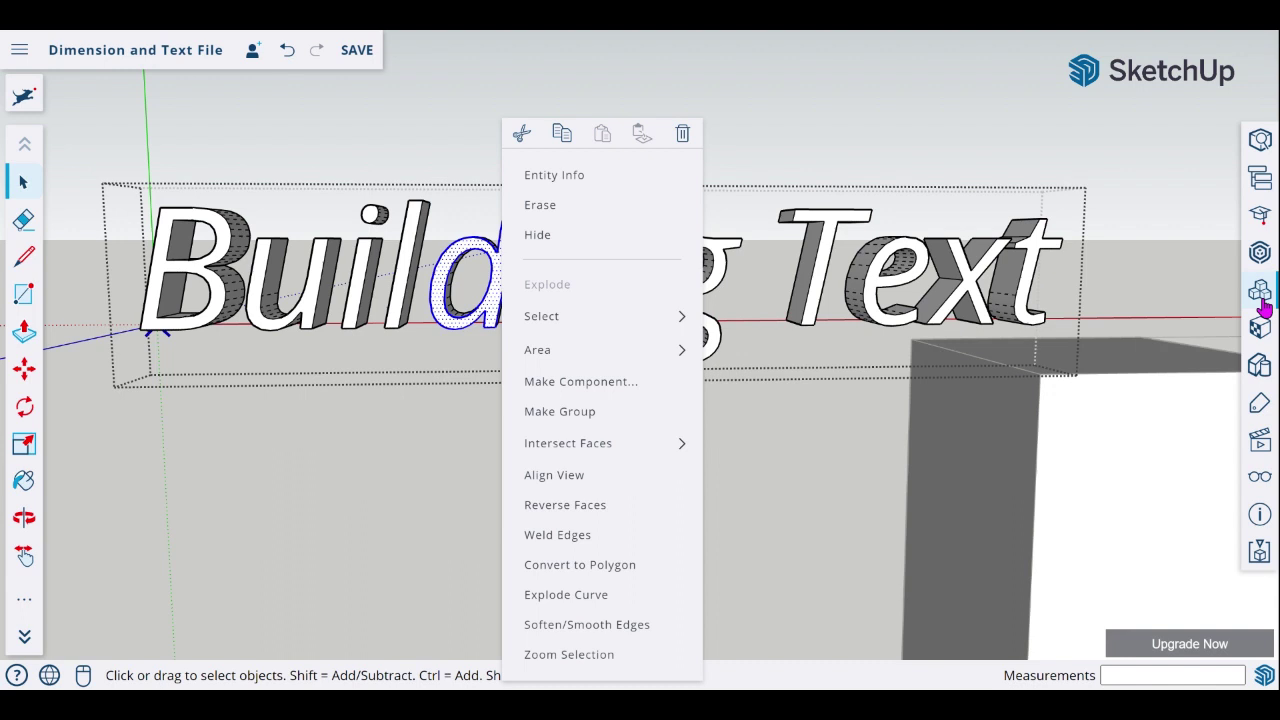
- Select the entire letter "B" of the 3D text and paint all its faces with the Ty_Red material
left_click(1266, 327)
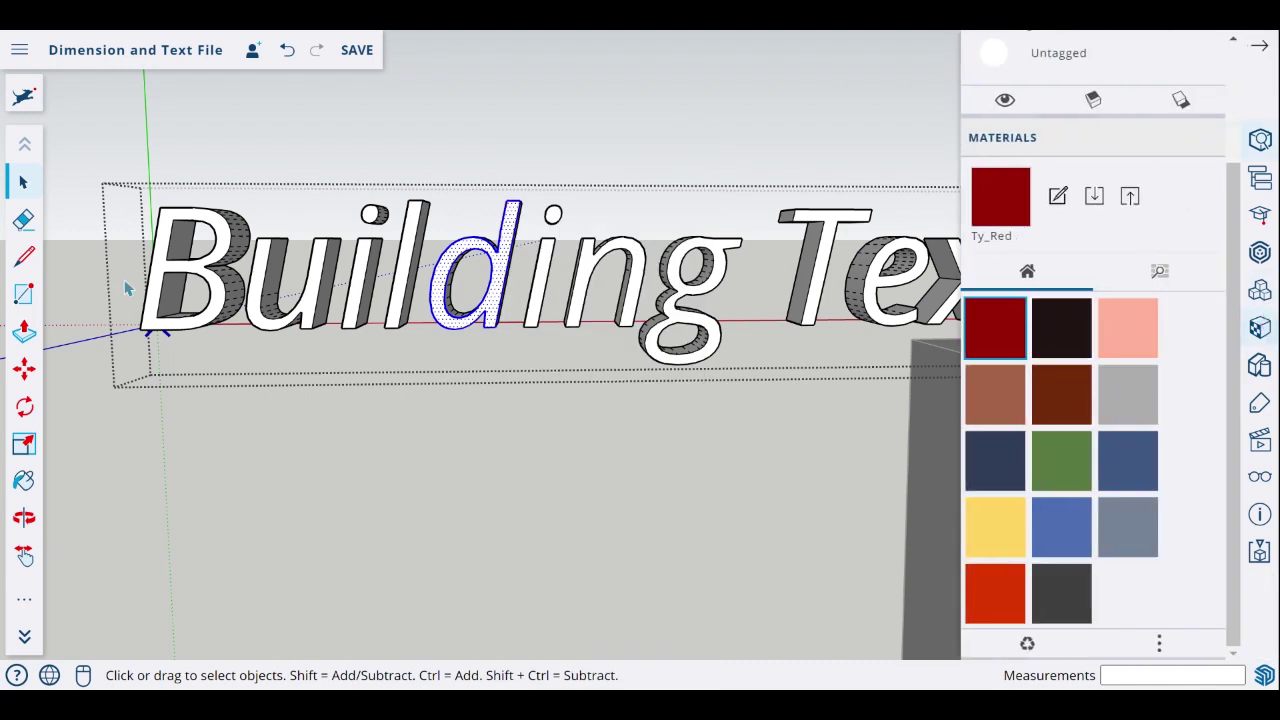
left_click(228, 248)
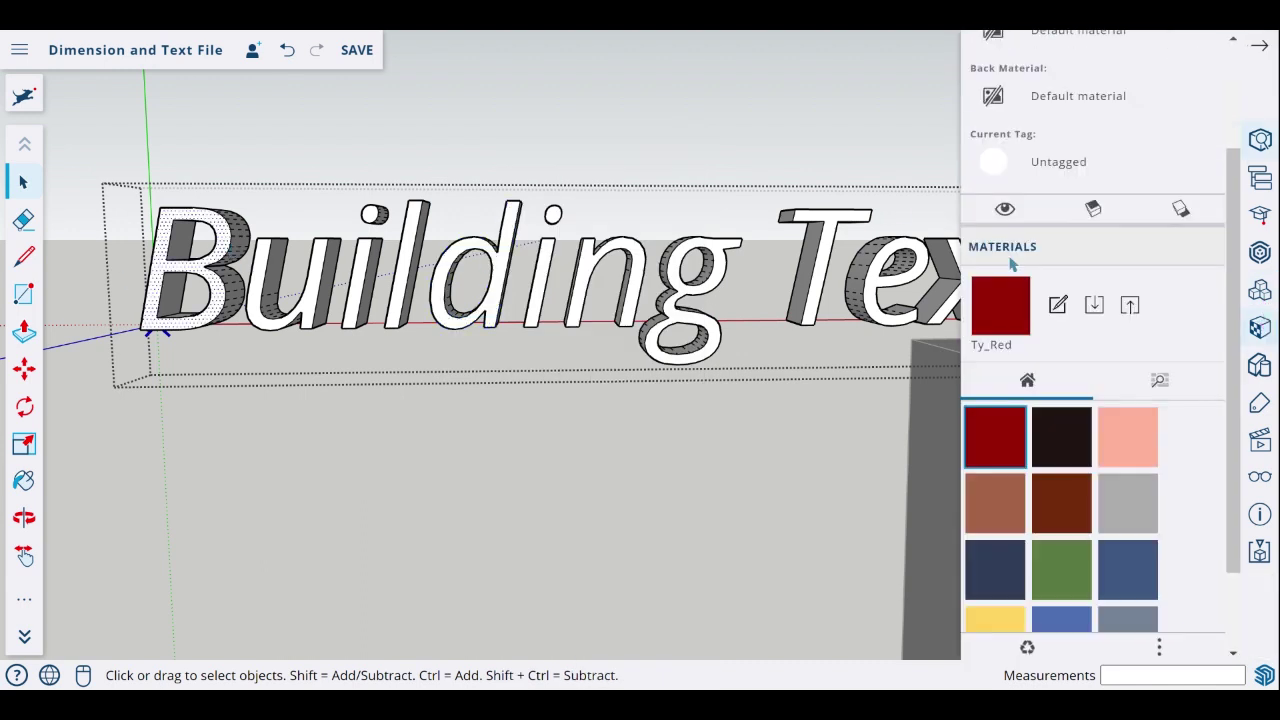
left_click(228, 248)
scroll(1003, 199, "down", 2)
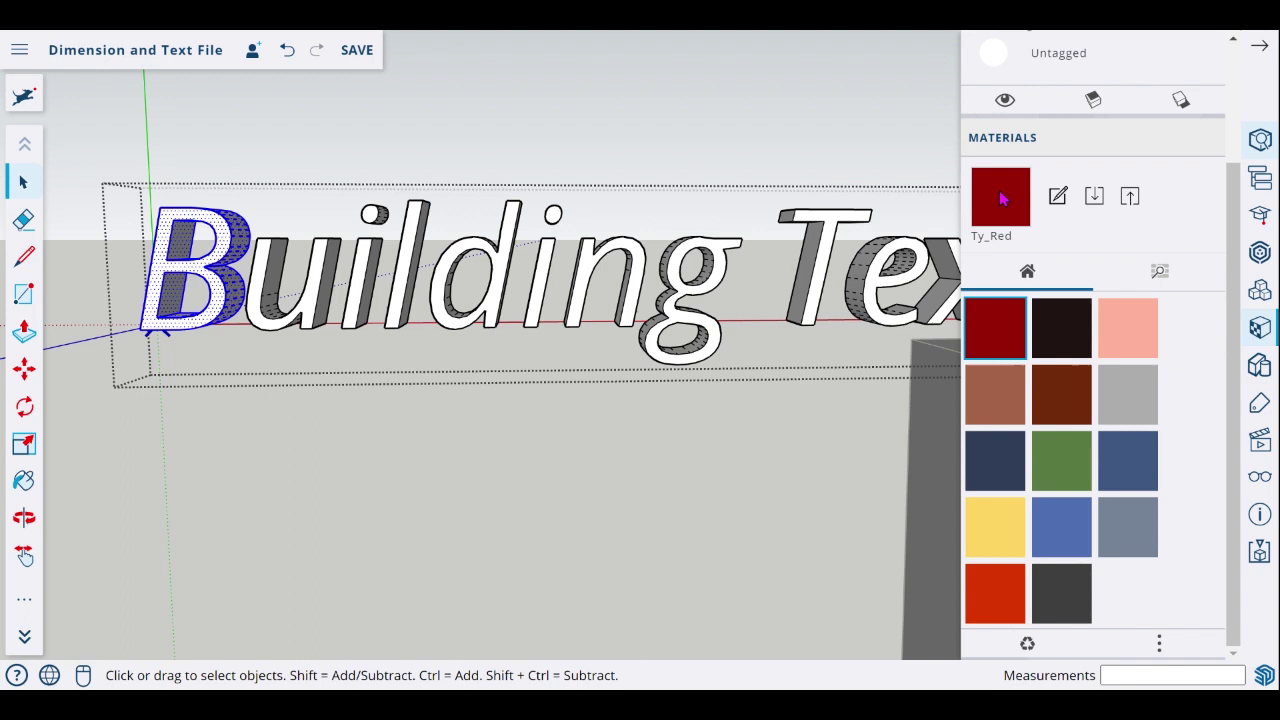
left_click(1012, 342)
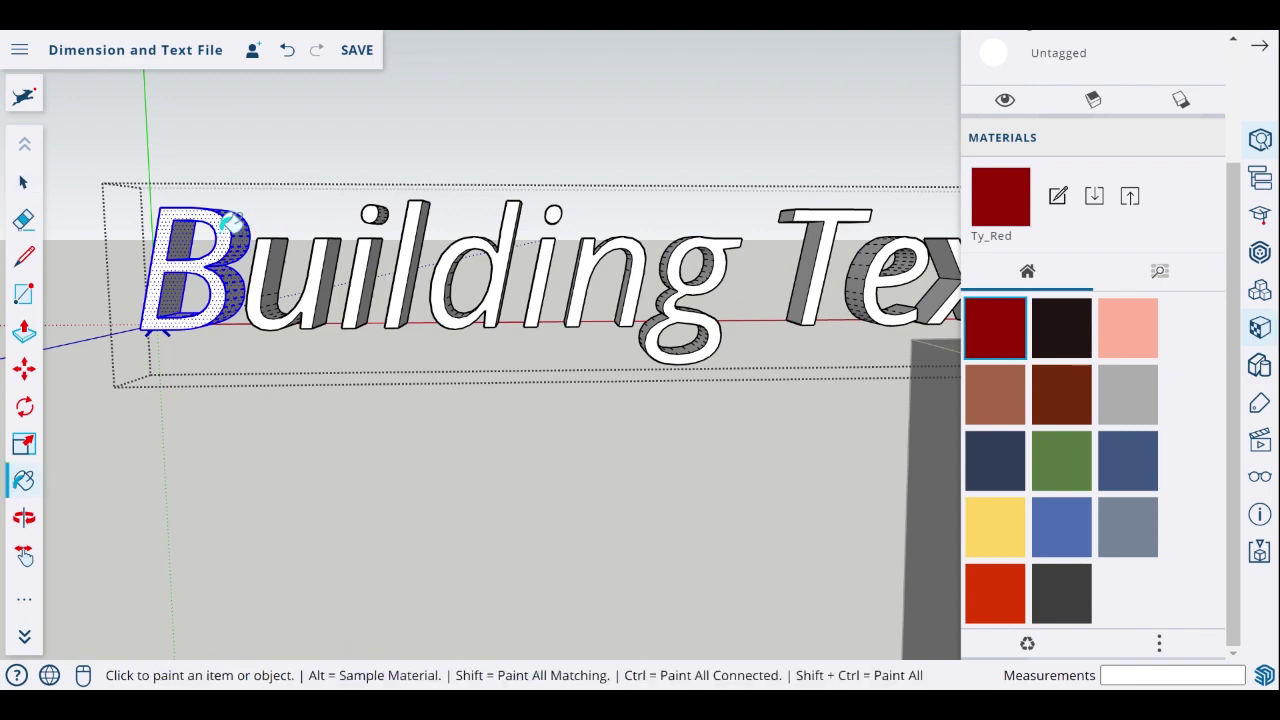
left_click(230, 230)
- Paint the front faces of the first "i" stem, the "d" and the first "n" in "Building" with Ty_Red
left_click(370, 248)
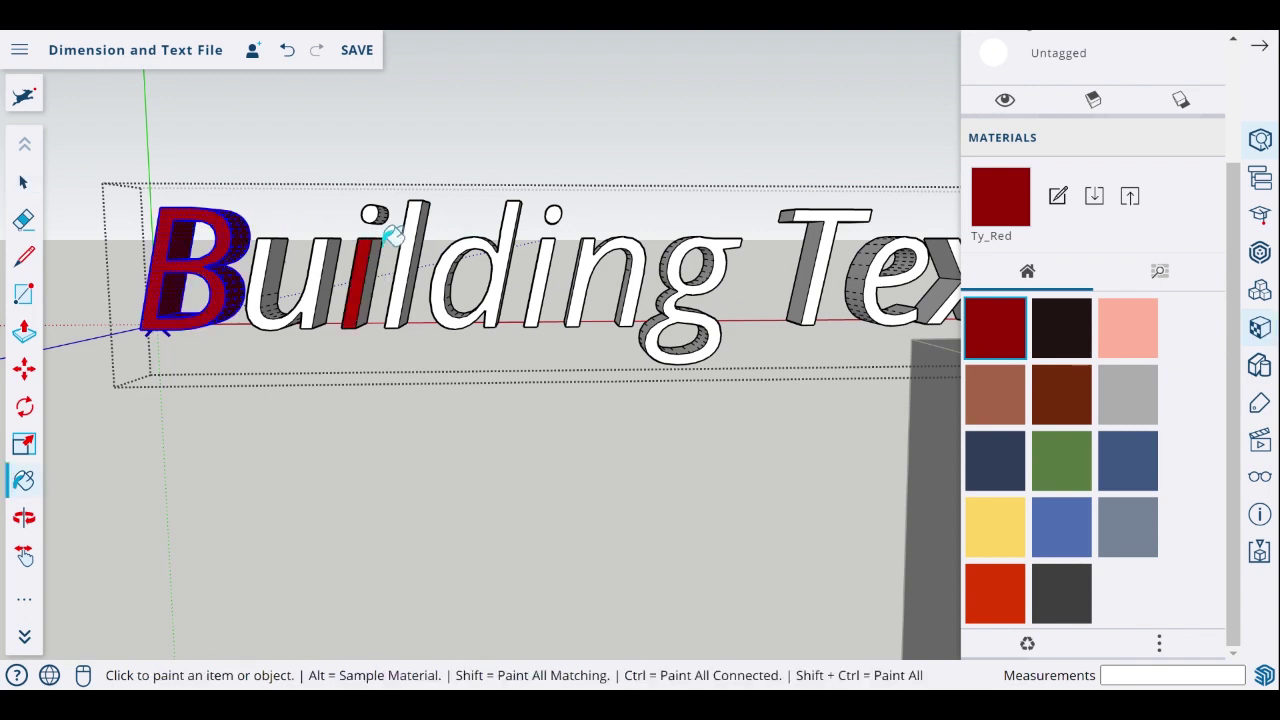
left_click(482, 245)
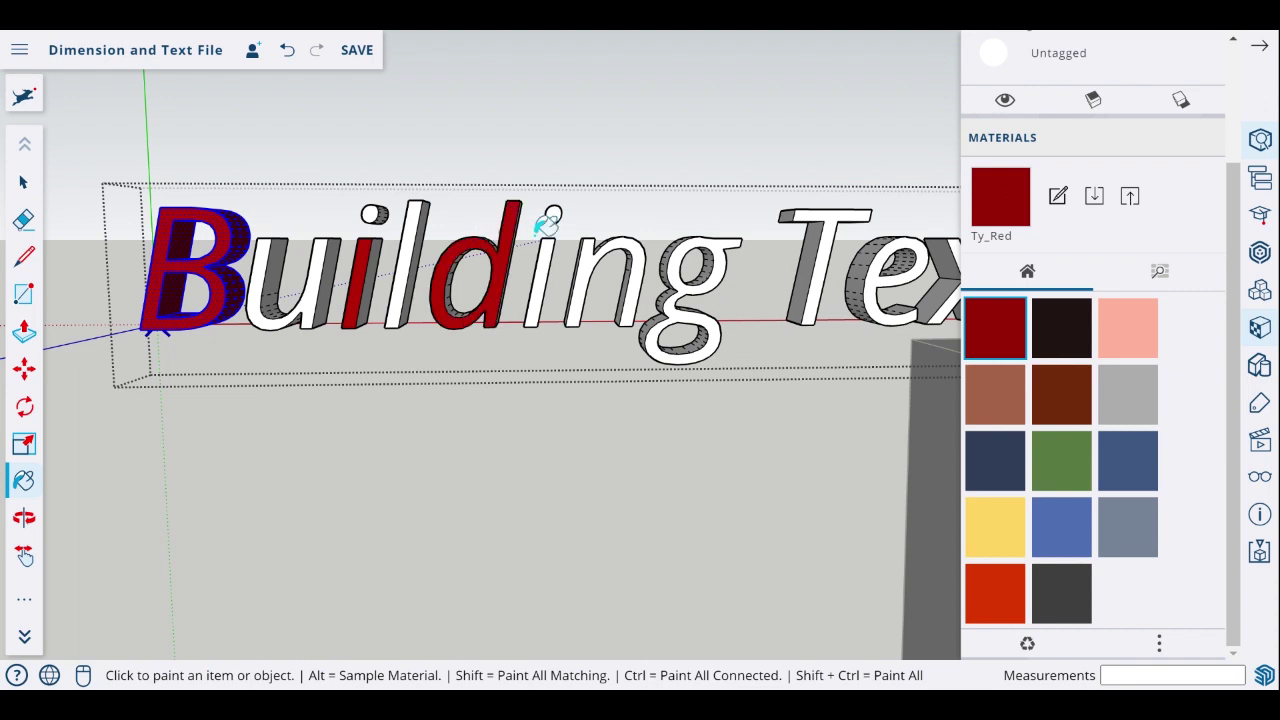
left_click(628, 241)
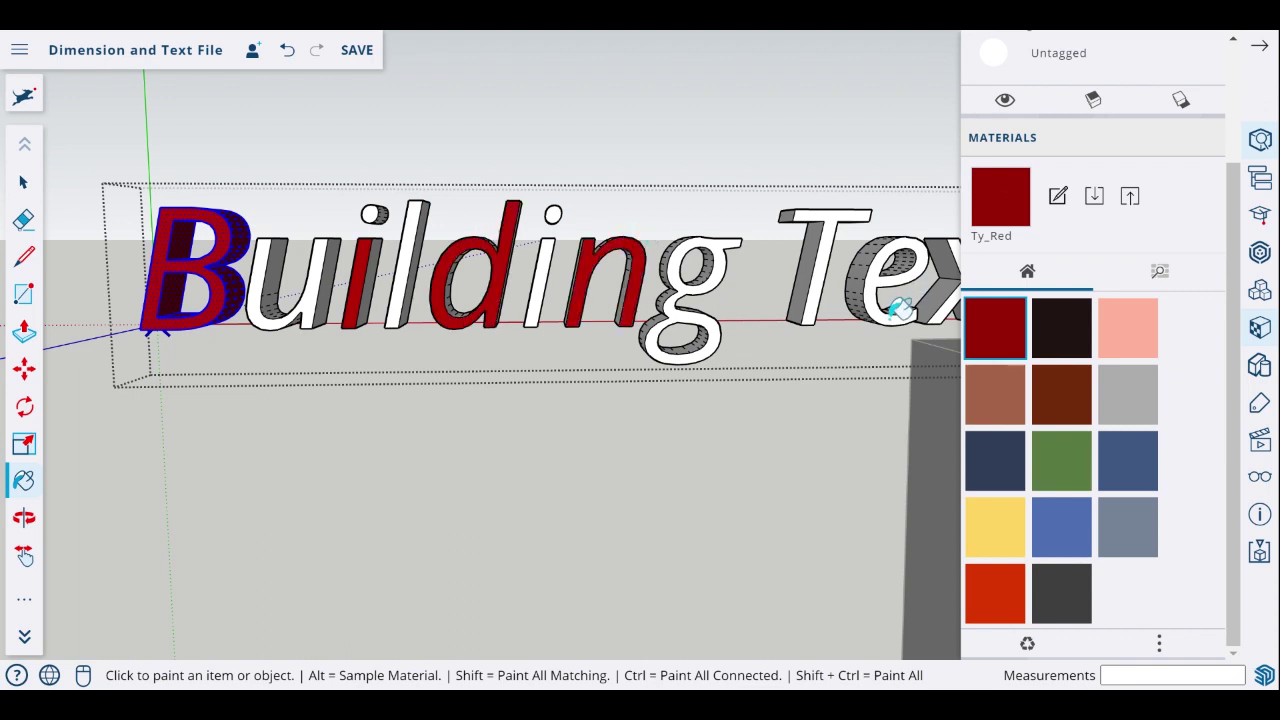
- Paint the front faces of "u", "l", the second "i" stem, both "i" dots and "g" in "Building" with Ty_Green, and close the materials
left_click(1075, 484)
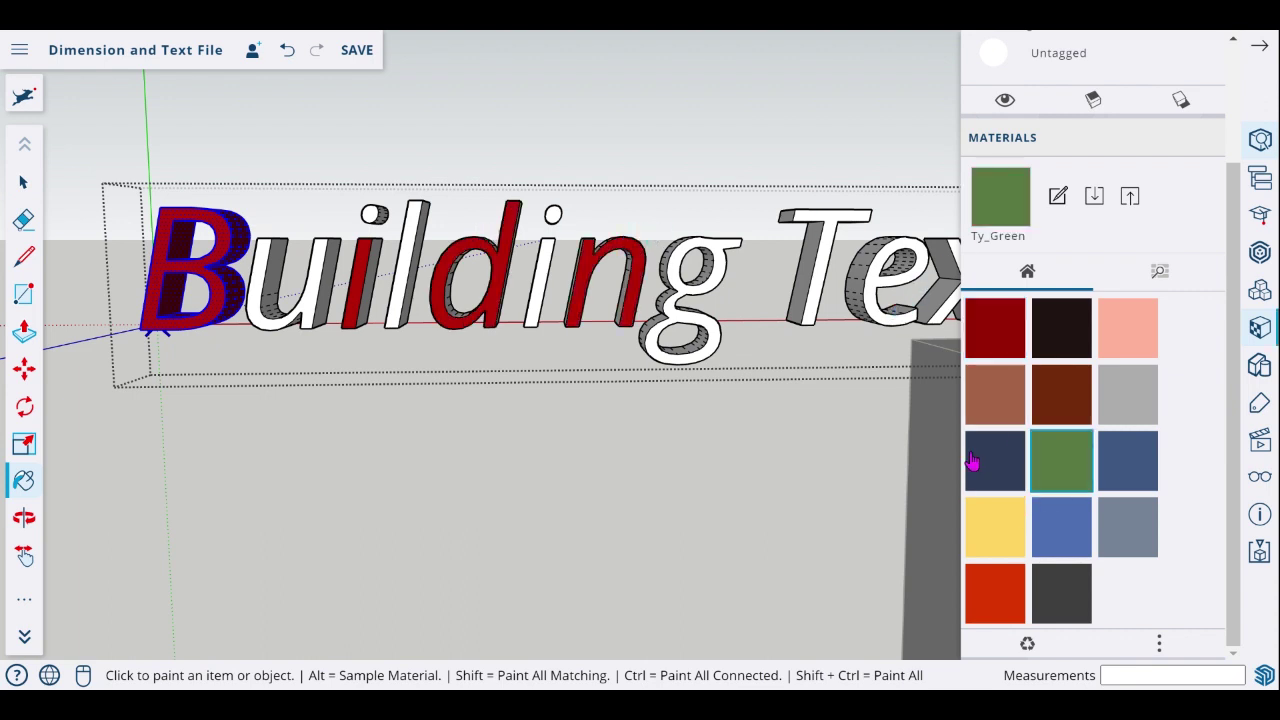
left_click(314, 290)
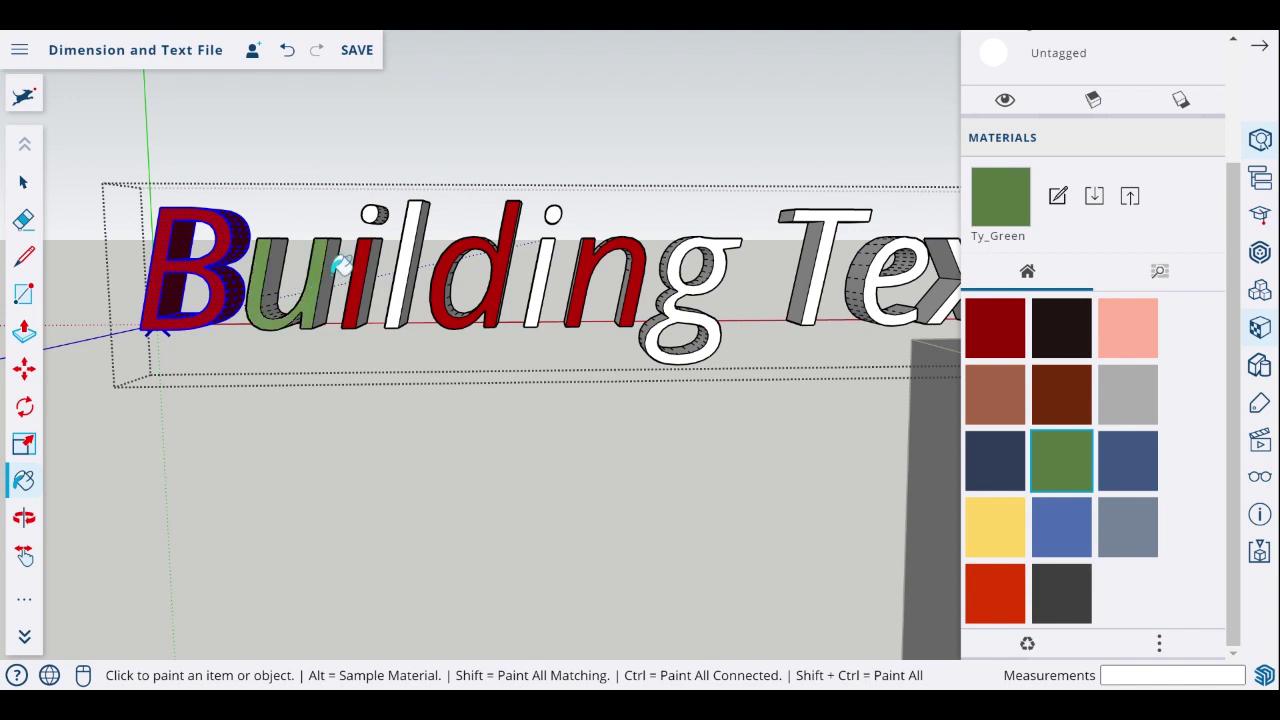
left_click(400, 207)
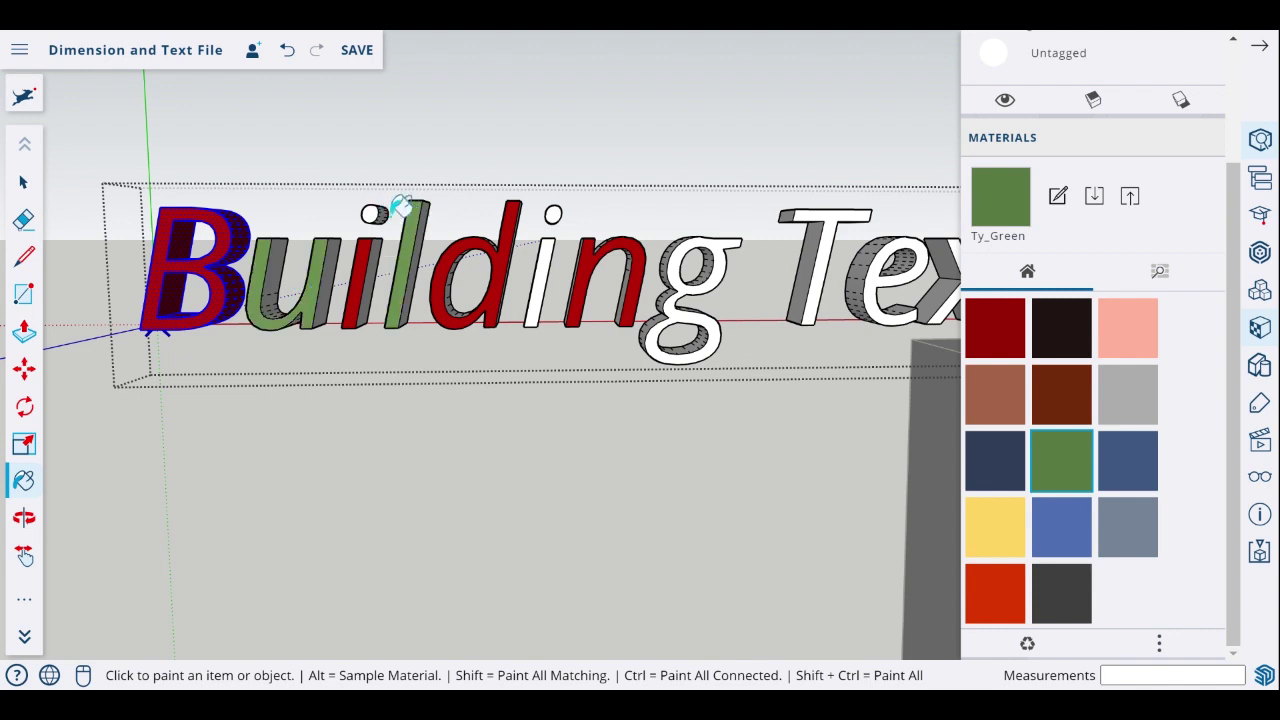
left_click(558, 243)
left_click(560, 212)
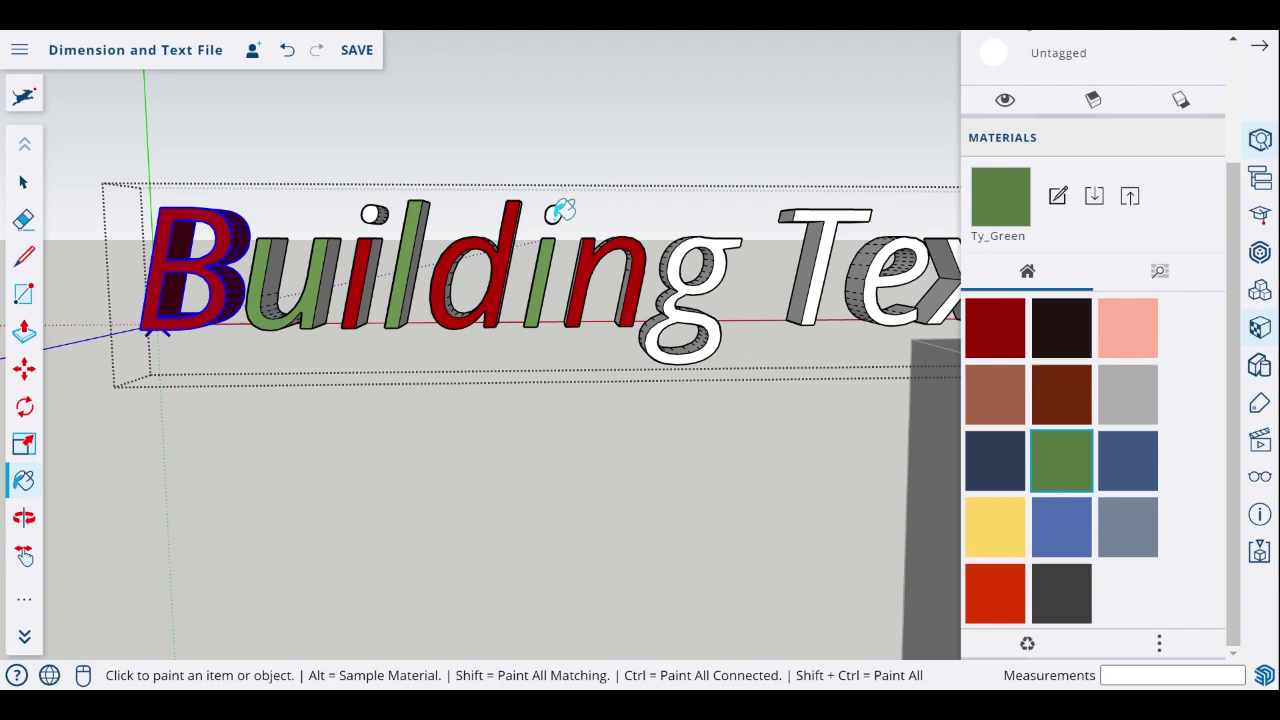
left_click(378, 210)
left_click(700, 238)
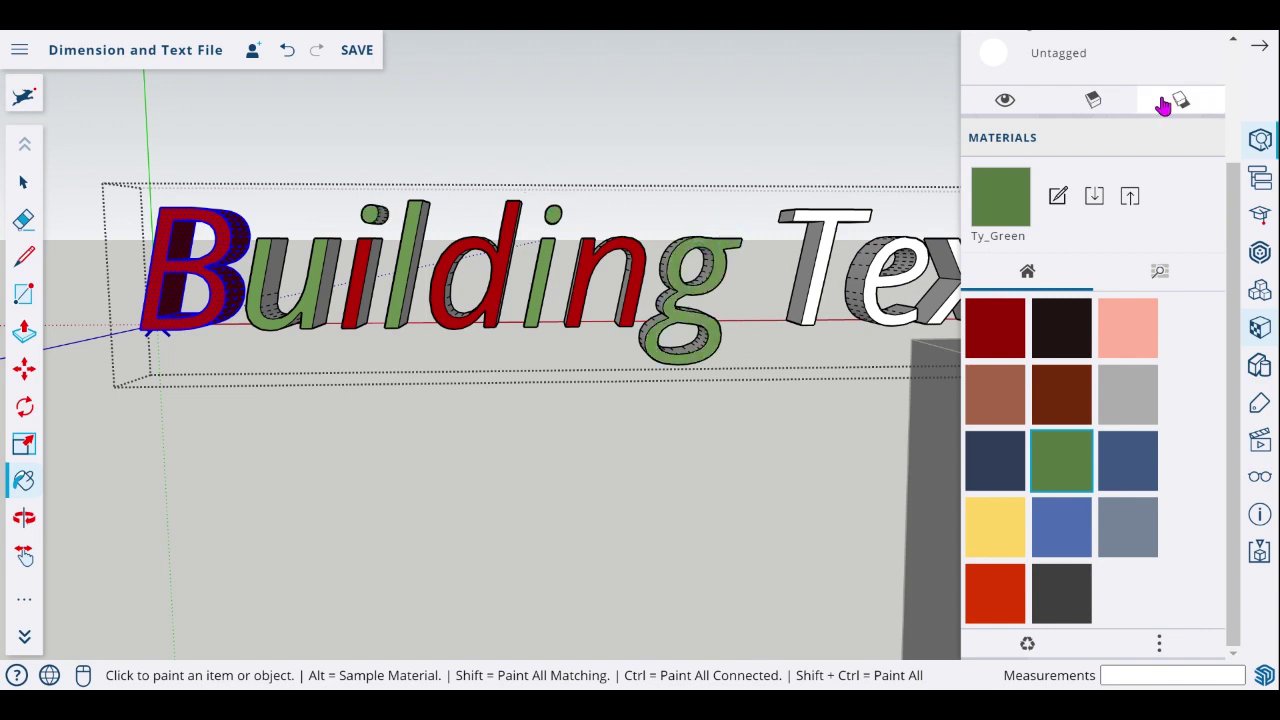
left_click(1263, 47)
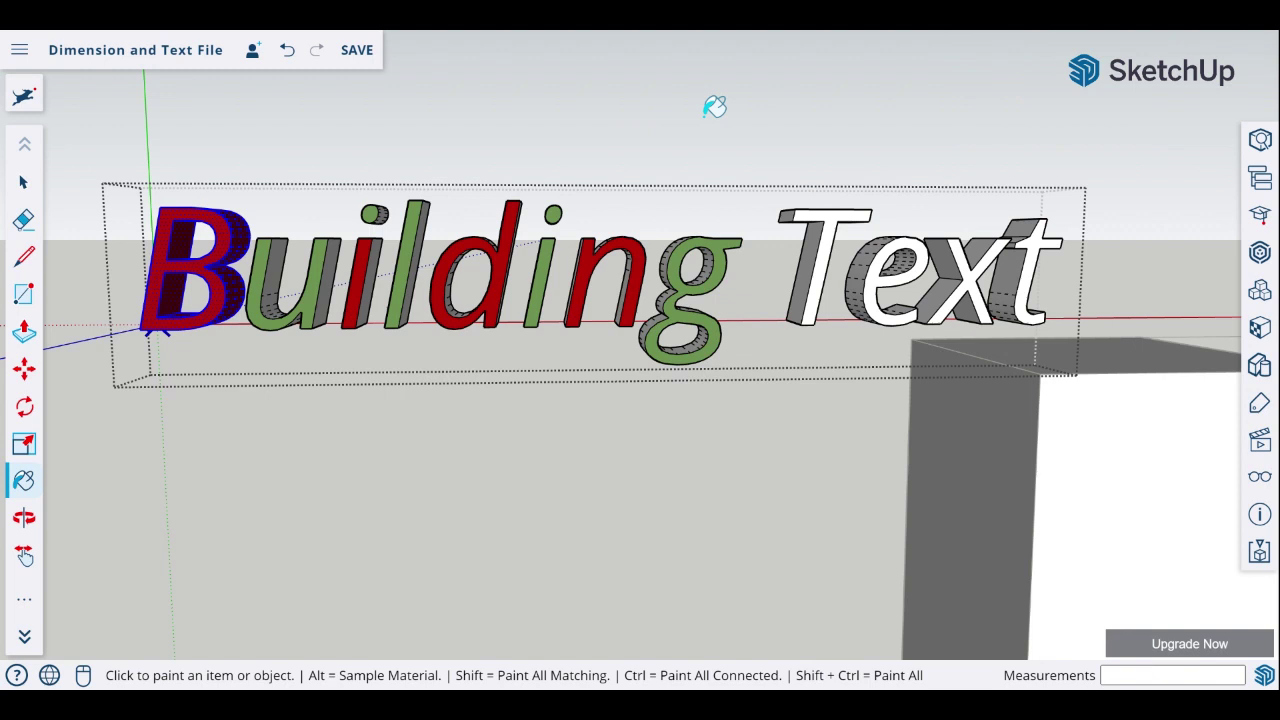
- Leave the editing of the 3D text and clear the selection, bringing the whole two-box model back into view
left_click(23, 181)
left_click(509, 100)
mouse_move(509, 100)
middle_mouse_down()
mouse_move(528, 100)
mouse_move(580, 183)
middle_mouse_up()
scroll(580, 183, "down", 4)
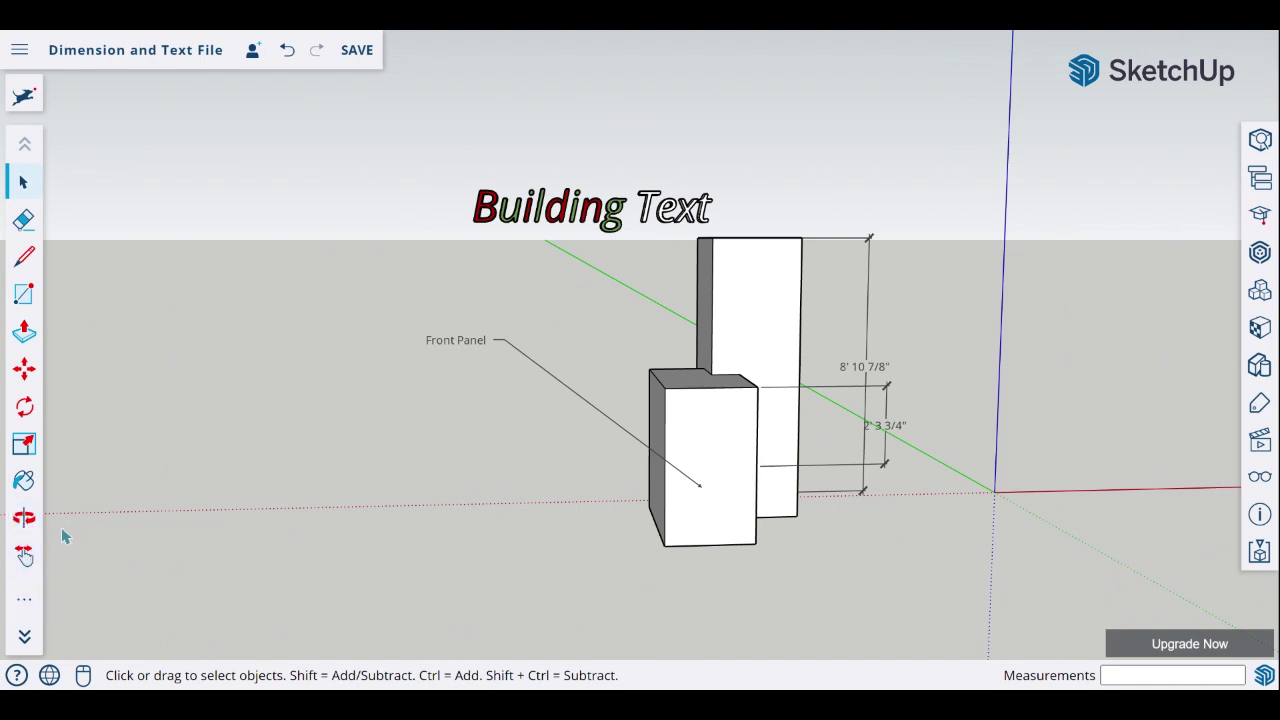
left_click(24, 517)
left_click_drag(612, 398, 606, 543)
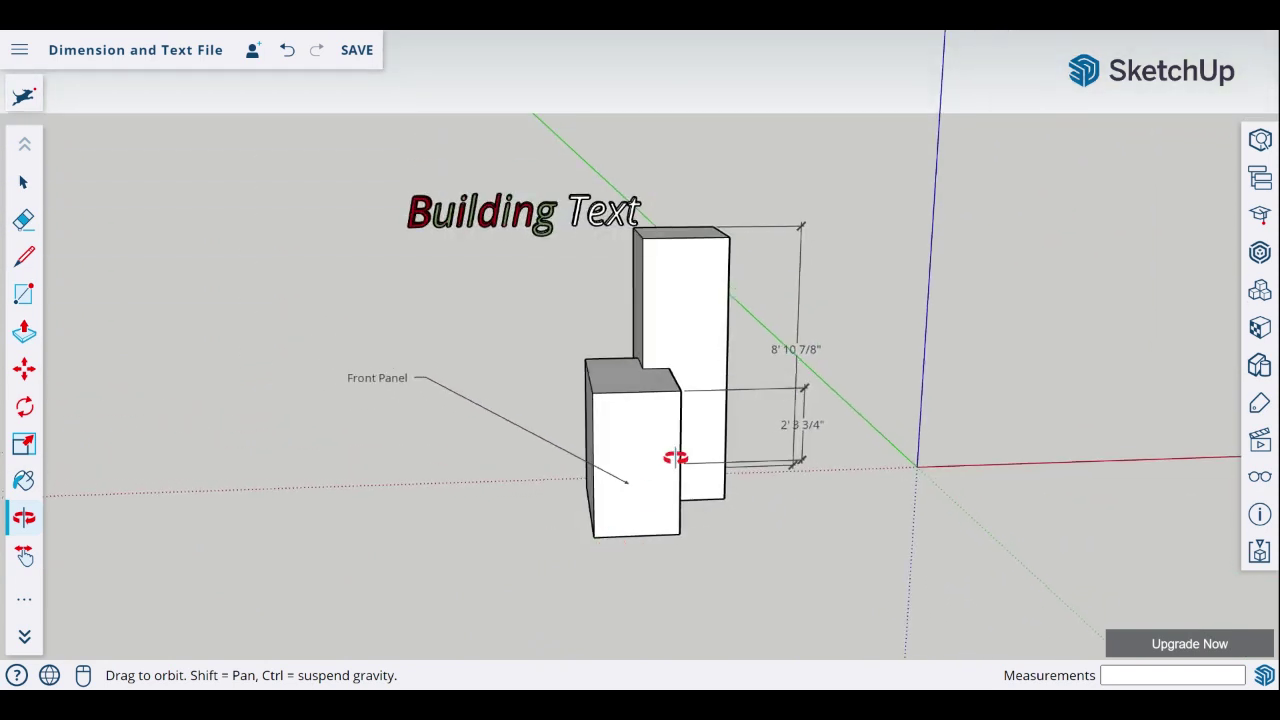
mouse_move(694, 520)
left_mouse_down()
mouse_move(614, 420)
mouse_move(820, 429)
mouse_move(808, 449)
mouse_move(861, 620)
mouse_move(797, 640)
mouse_move(463, 594)
mouse_move(682, 526)
left_mouse_up()
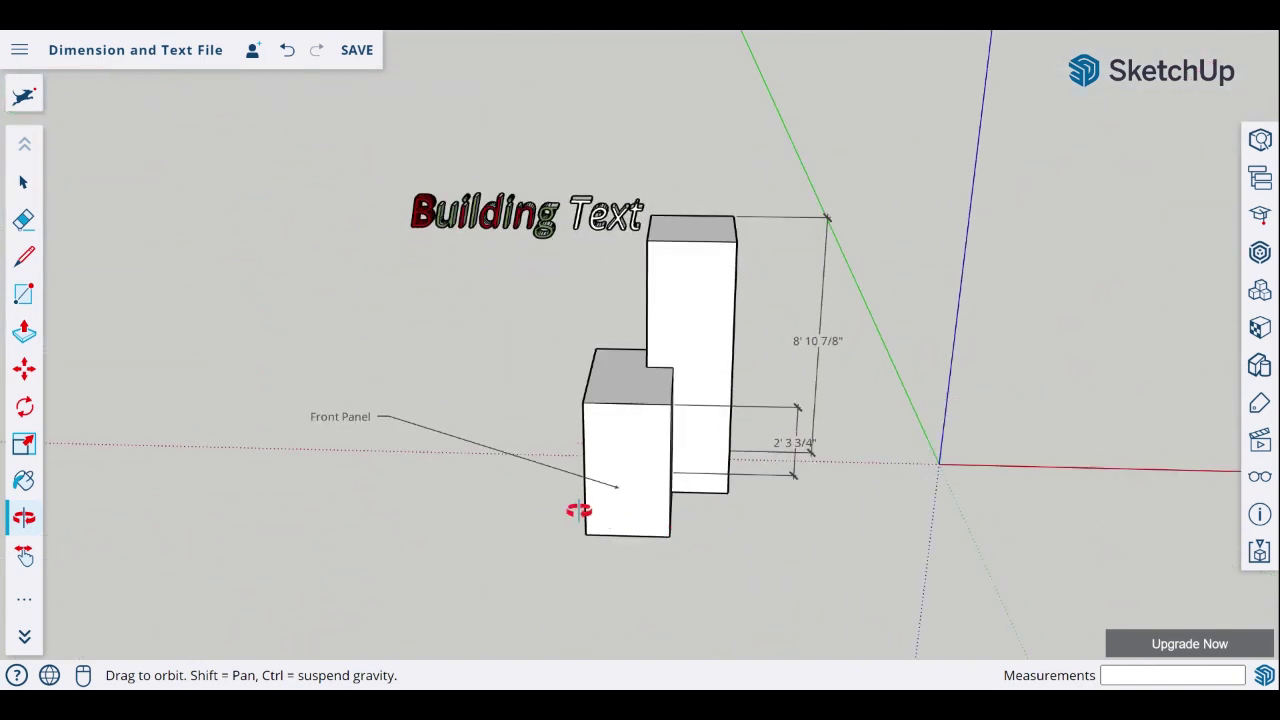
left_click_drag(579, 511, 613, 502)
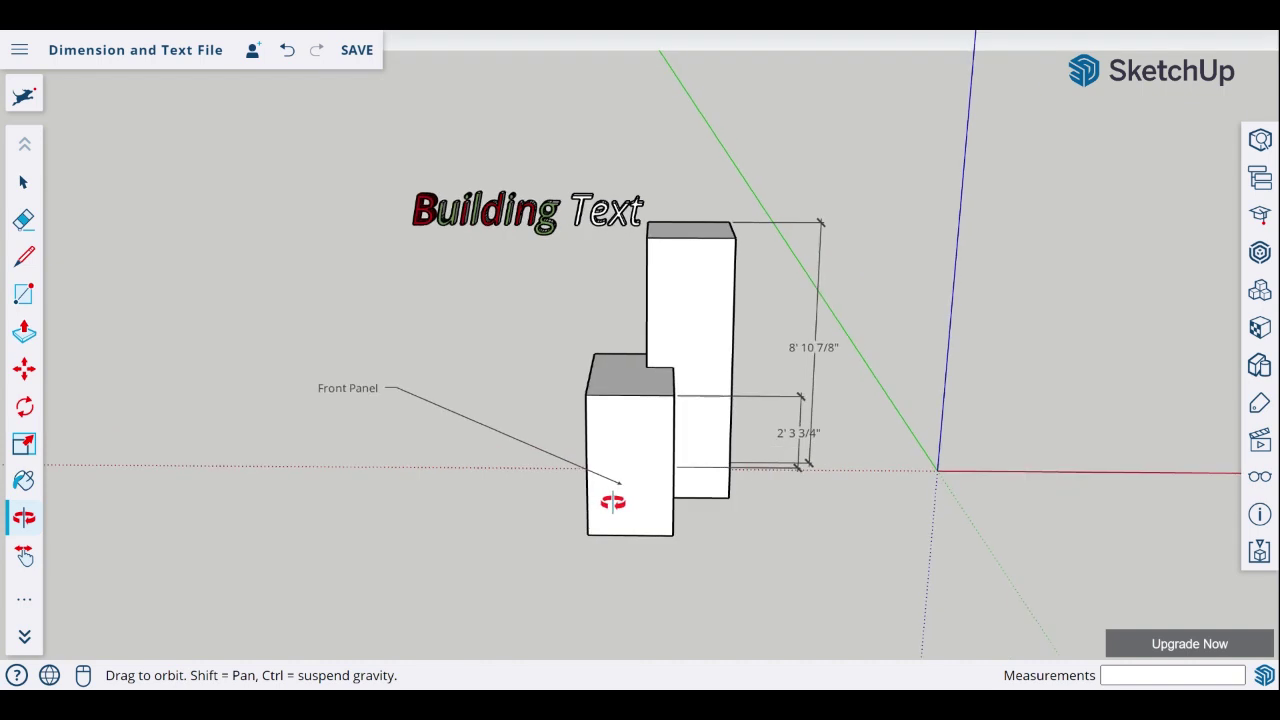